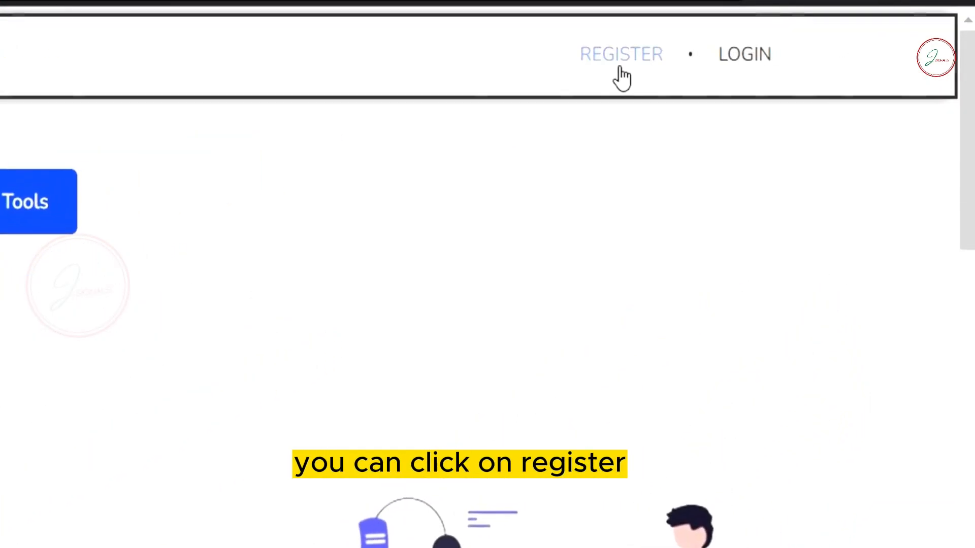
Step: Sign in to Infiniticart with the account e-mail and password
{"action": "left_click", "coordinate": [620, 68]}
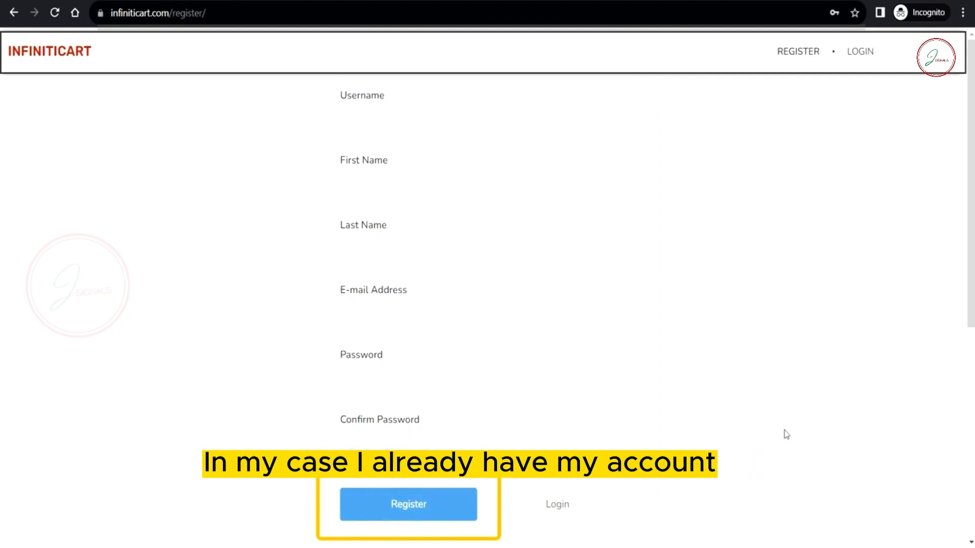
{"action": "left_click", "coordinate": [860, 54]}
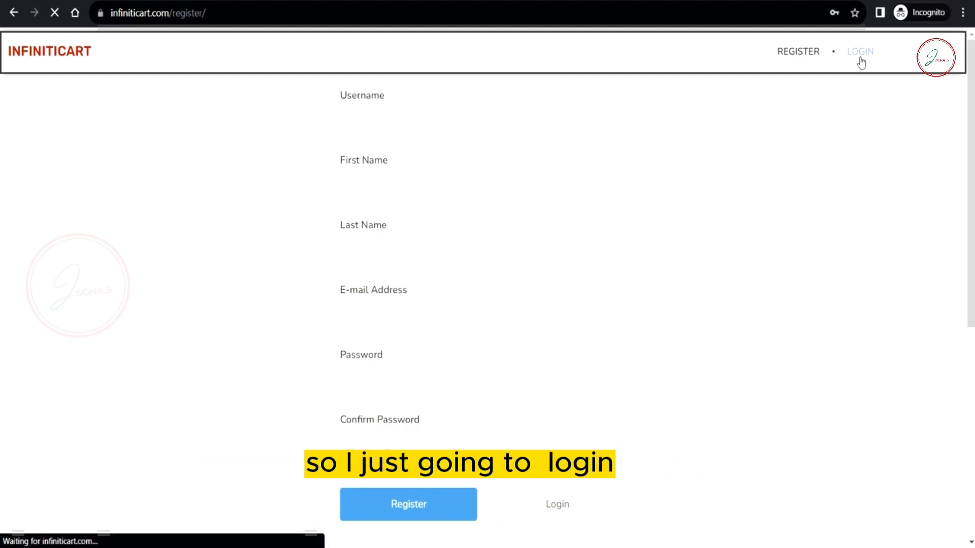
{"action": "left_click", "coordinate": [489, 135]}
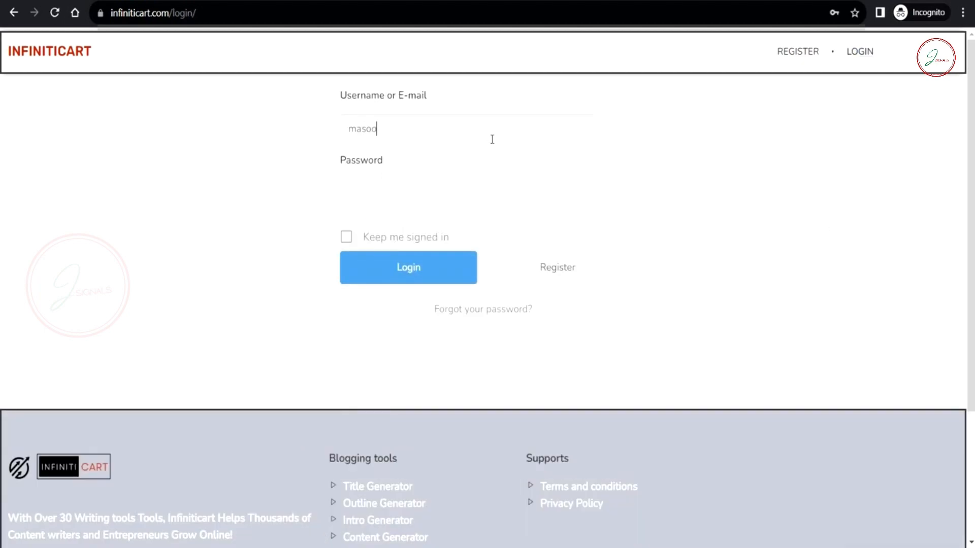
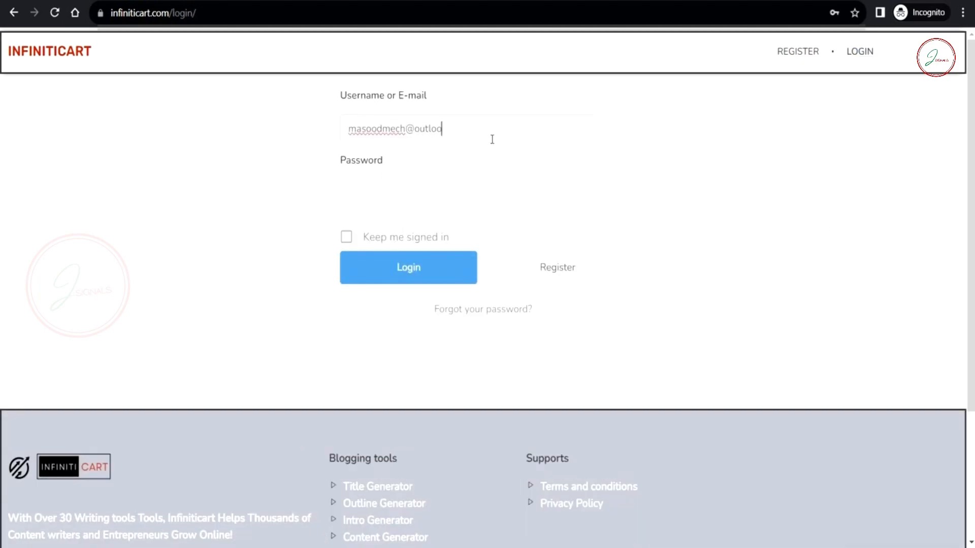
{"action": "type", "text": "•••••"}
{"action": "key", "text": "Return"}
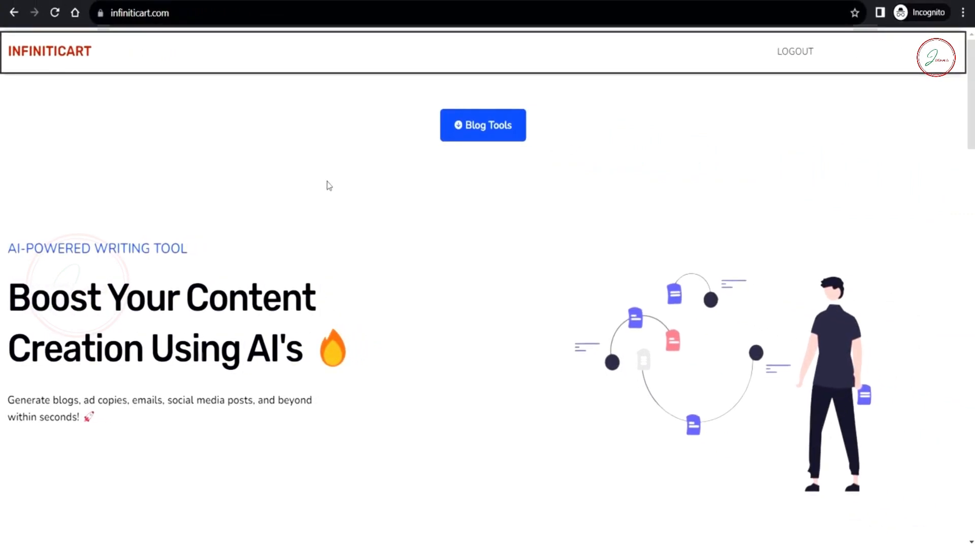
Step: Jump to the Blog Tools section of the Infiniticart home page
{"action": "scroll", "coordinate": [448, 304], "scroll_direction": "down", "scroll_amount": 10}
{"action": "scroll", "coordinate": [448, 304], "scroll_direction": "up", "scroll_amount": 10}
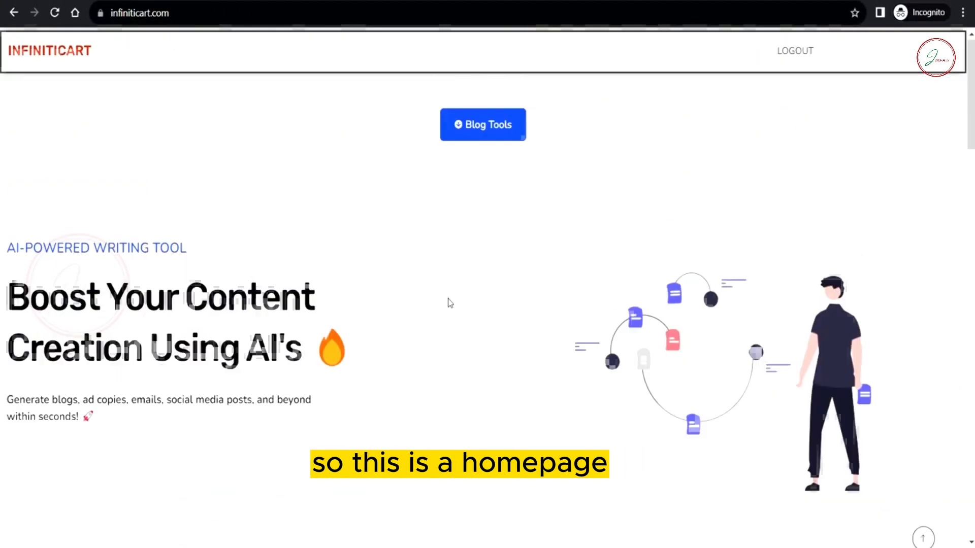
{"action": "left_click", "coordinate": [487, 127]}
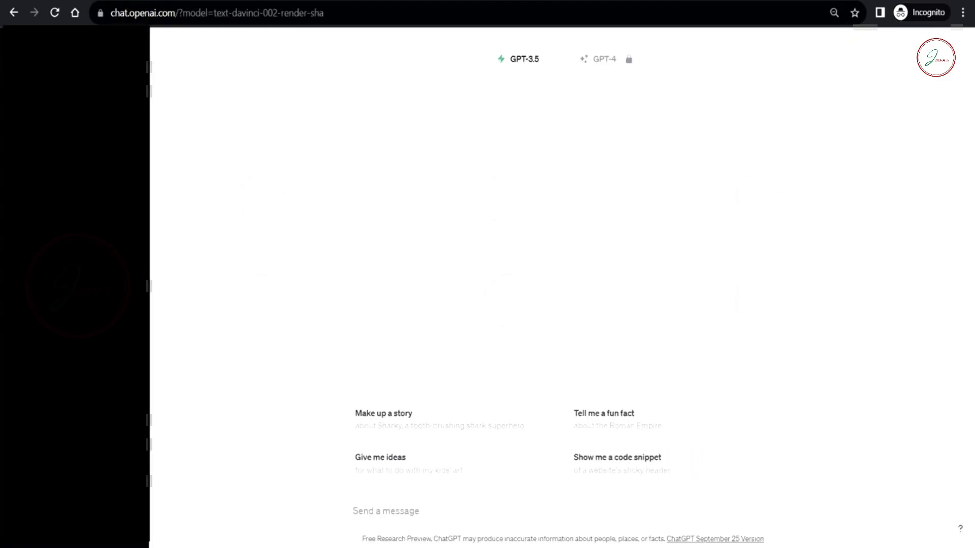
Step: Ask ChatGPT to 'write a article on topic : making money using pinterest'
{"action": "left_click", "coordinate": [406, 512]}
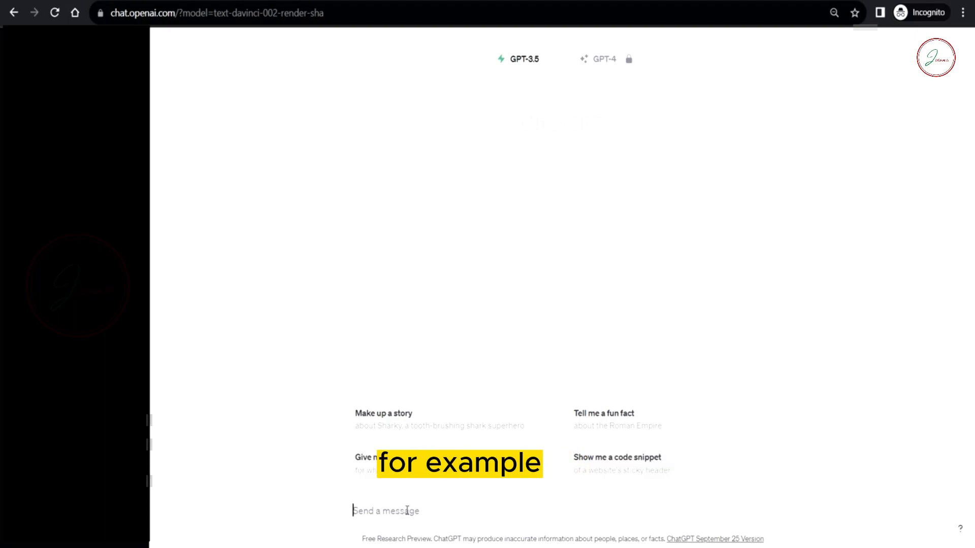
{"action": "type", "text": "write a article on topic"}
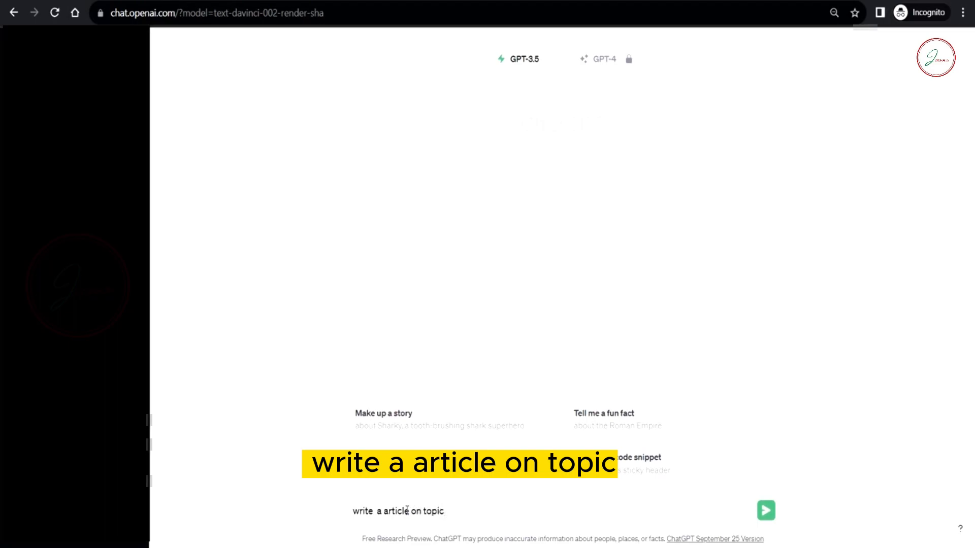
{"action": "type", "text": " : making money using pin"}
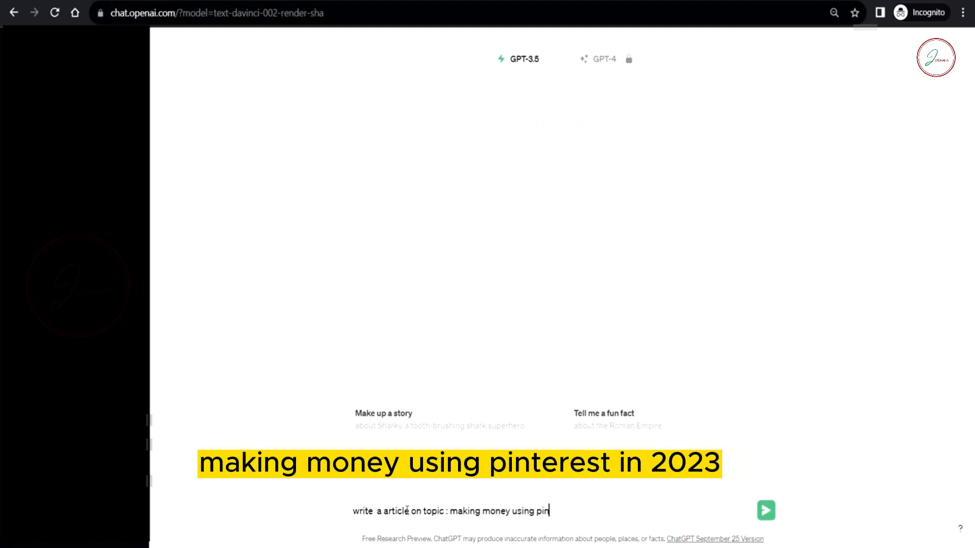
{"action": "type", "text": "terest in 2023"}
{"action": "key", "text": "Return"}
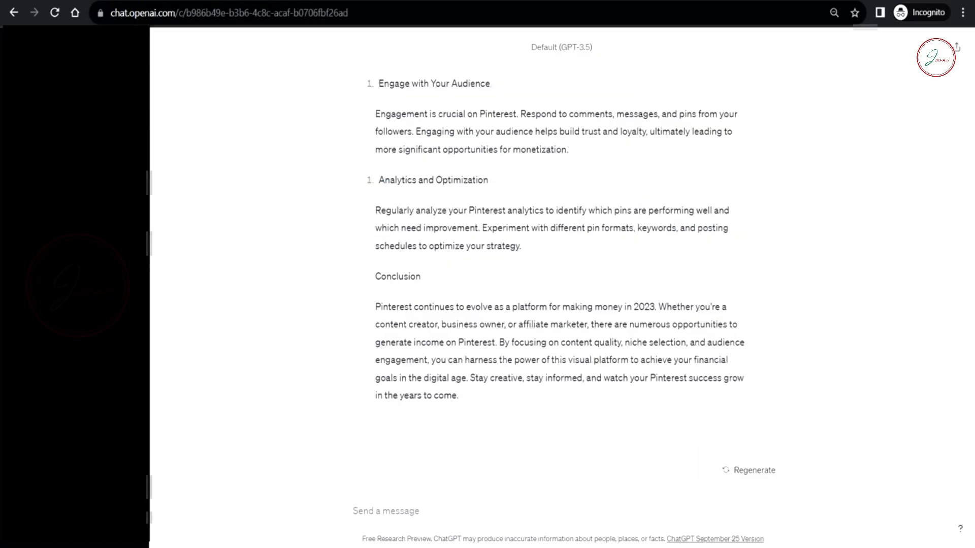
Step: Copy the whole generated article into WordCounter, which counts 589 words
{"action": "scroll", "coordinate": [460, 316], "scroll_direction": "up", "scroll_amount": 15}
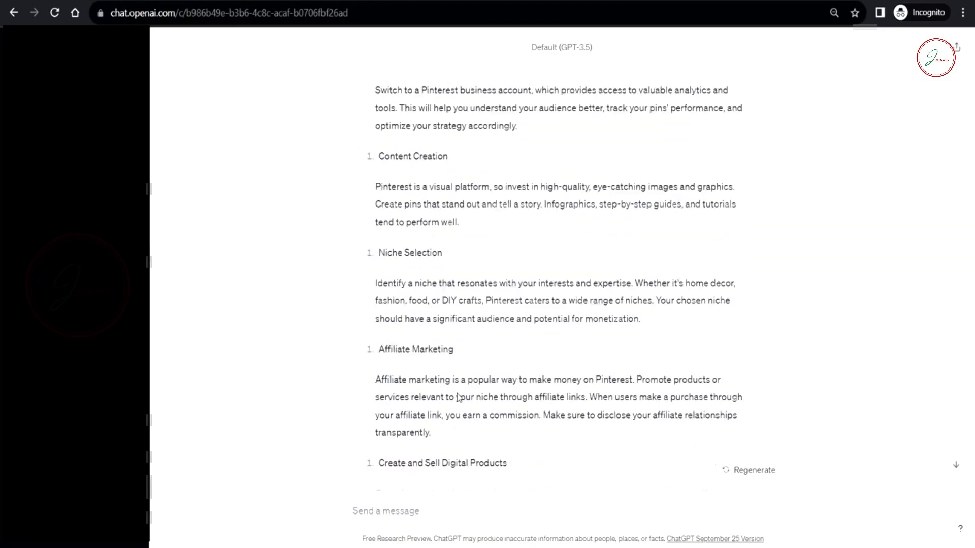
{"action": "left_click_drag", "start_coordinate": [388, 147], "coordinate": [467, 404]}
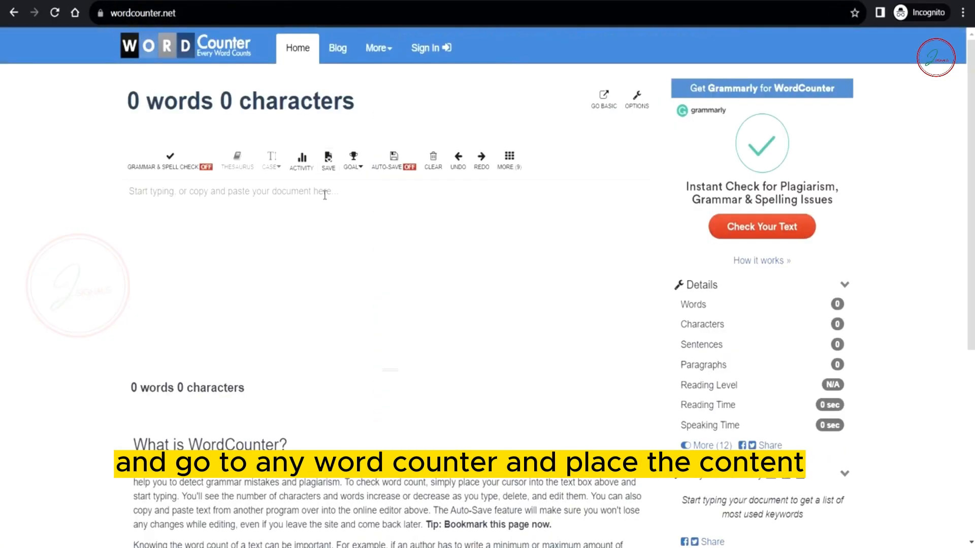
{"action": "left_click", "coordinate": [319, 208]}
{"action": "key", "text": "ctrl+v"}
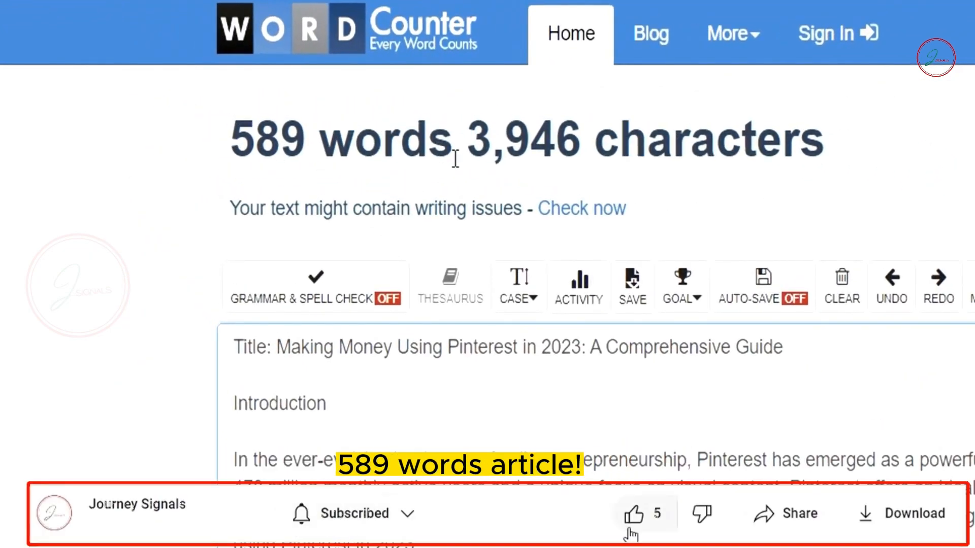
Step: Scroll through the 589-word article and its keyword density in WordCounter
{"action": "scroll", "coordinate": [316, 320], "scroll_direction": "down", "scroll_amount": 2}
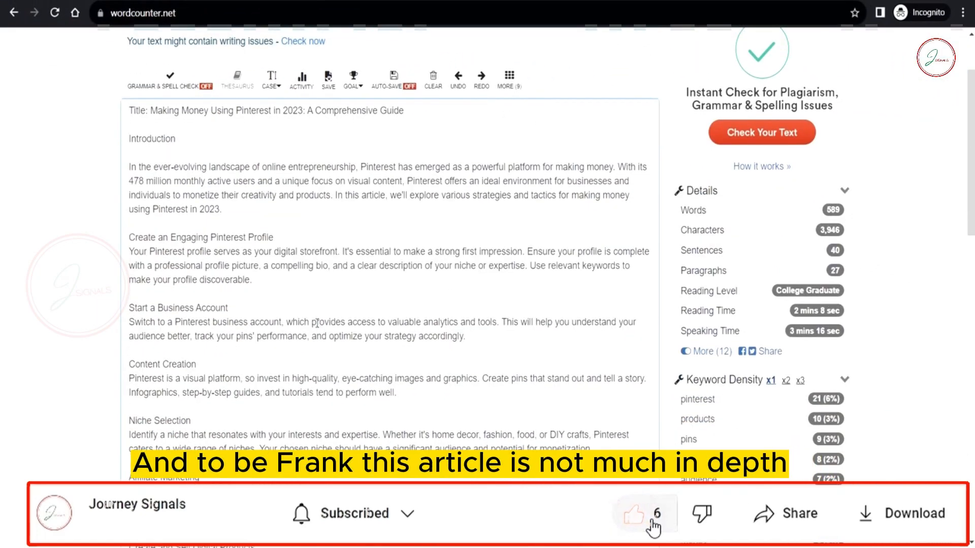
{"action": "scroll", "coordinate": [316, 322], "scroll_direction": "down", "scroll_amount": 2}
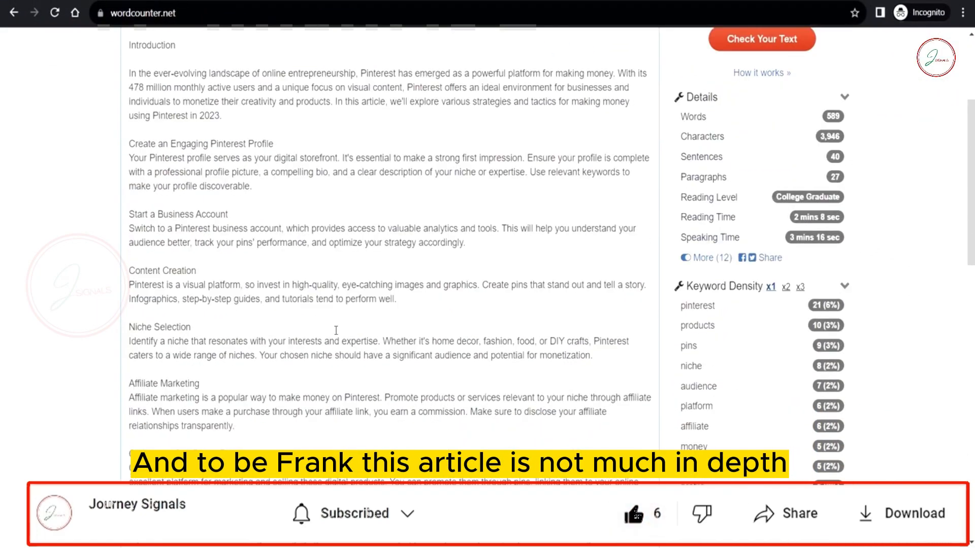
{"action": "scroll", "coordinate": [322, 328], "scroll_direction": "down", "scroll_amount": 2}
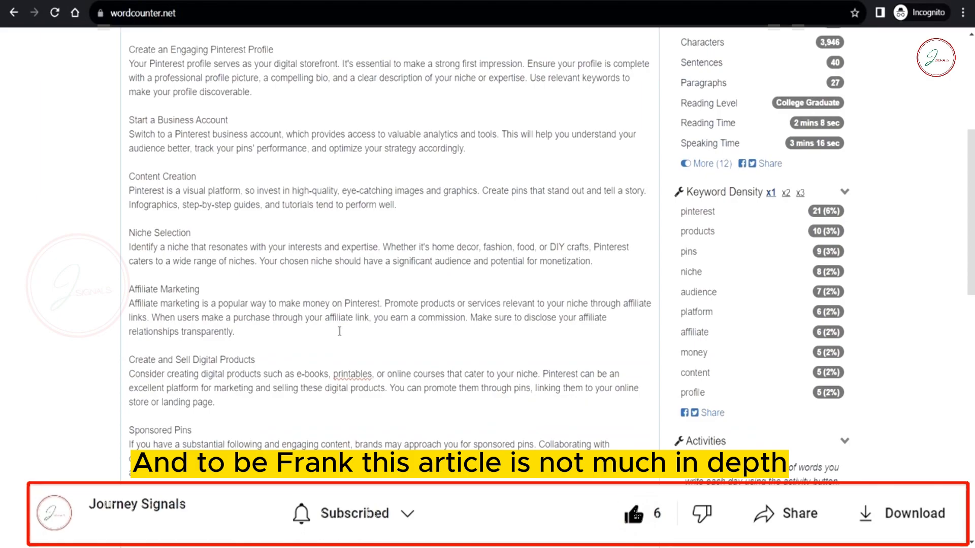
{"action": "scroll", "coordinate": [341, 330], "scroll_direction": "down", "scroll_amount": 2}
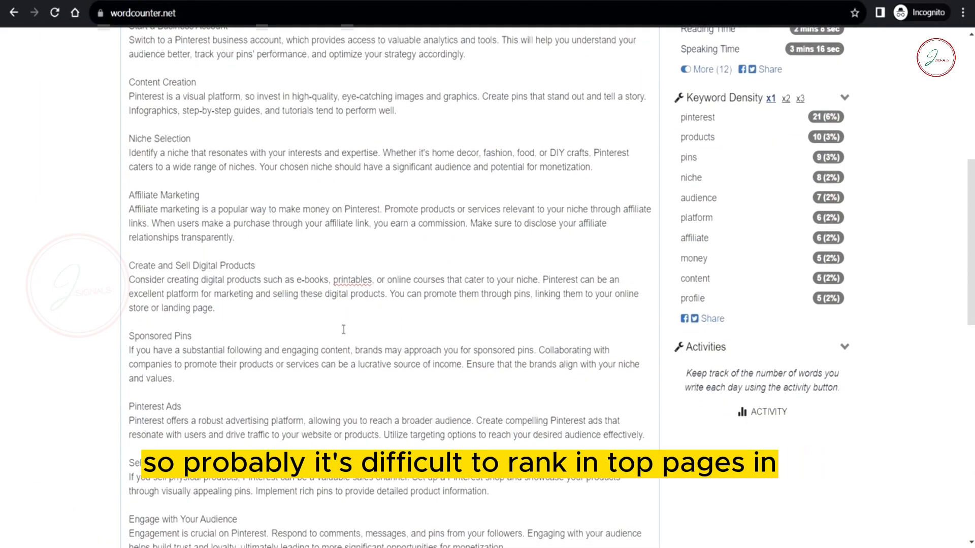
{"action": "scroll", "coordinate": [344, 329], "scroll_direction": "down", "scroll_amount": 2}
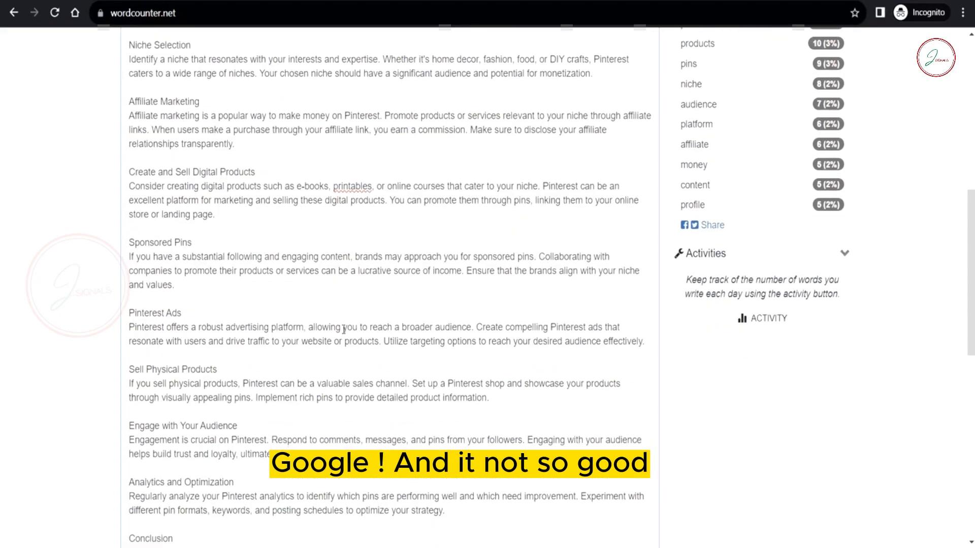
{"action": "scroll", "coordinate": [344, 330], "scroll_direction": "down", "scroll_amount": 2}
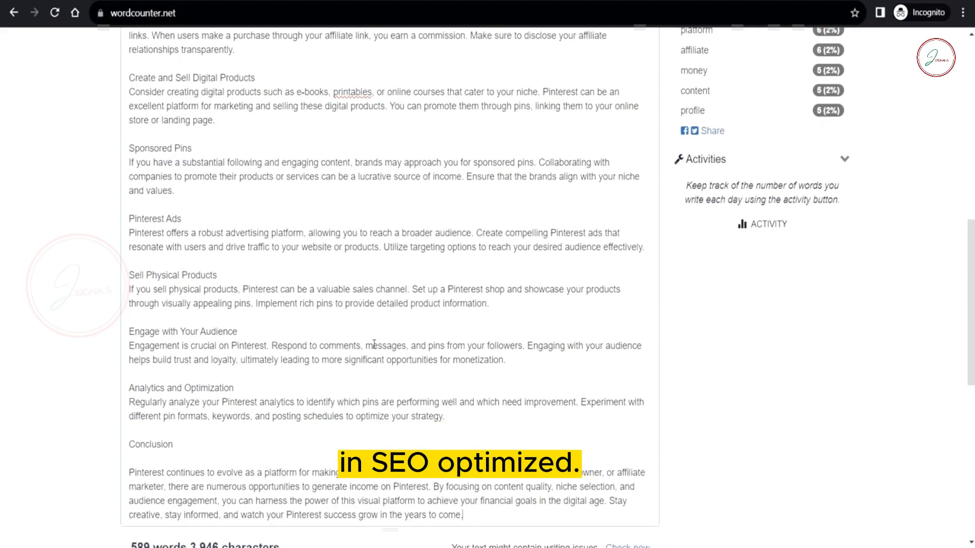
{"action": "scroll", "coordinate": [374, 345], "scroll_direction": "up", "scroll_amount": 9}
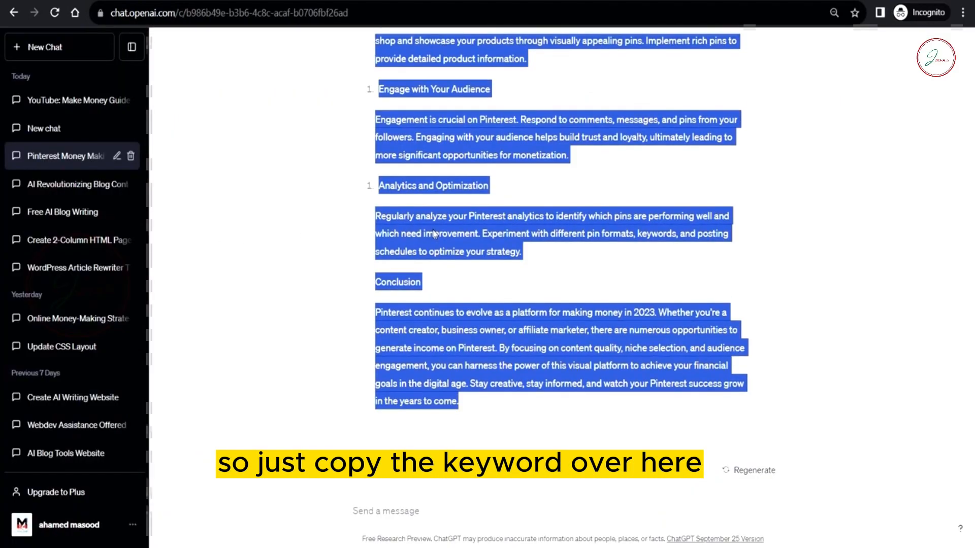
{"action": "scroll", "coordinate": [433, 234], "scroll_direction": "up", "scroll_amount": 15}
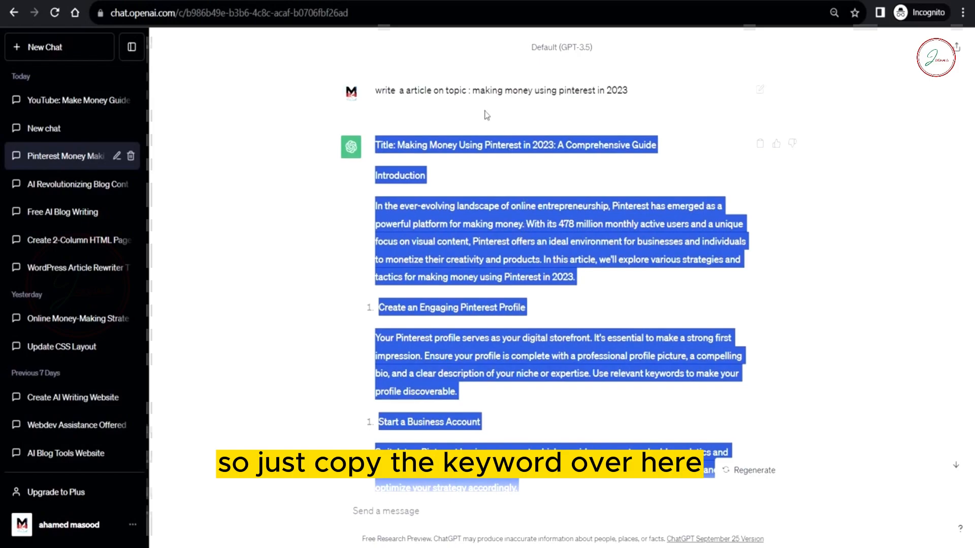
Step: Select the phrase 'making money using pinterest in 2023' in the ChatGPT prompt
{"action": "left_click_drag", "start_coordinate": [472, 91], "coordinate": [641, 83]}
{"action": "key", "text": "ctrl+c"}
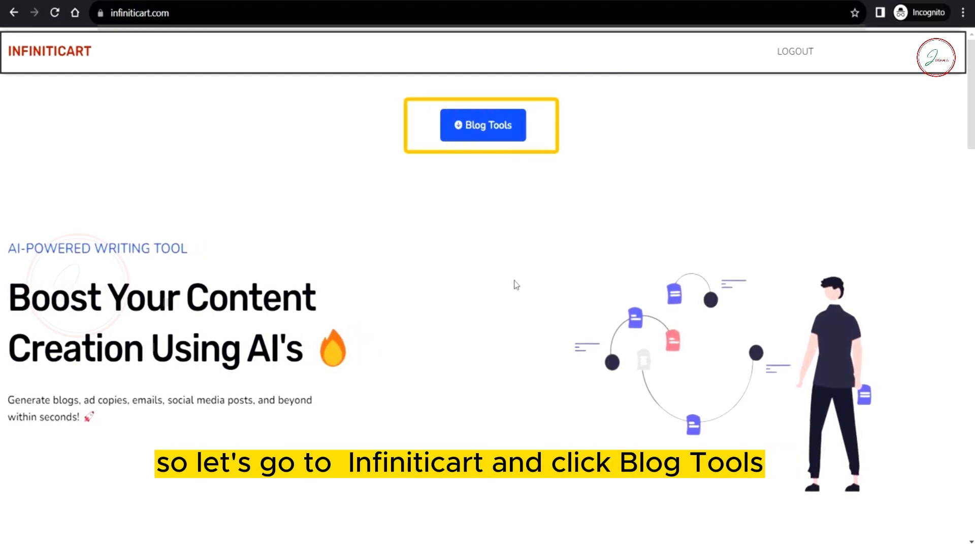
Step: Generate five Pinterest 2023 titles in Blog Title Generator and use the fifth as the WordPress post title
{"action": "left_click", "coordinate": [482, 133]}
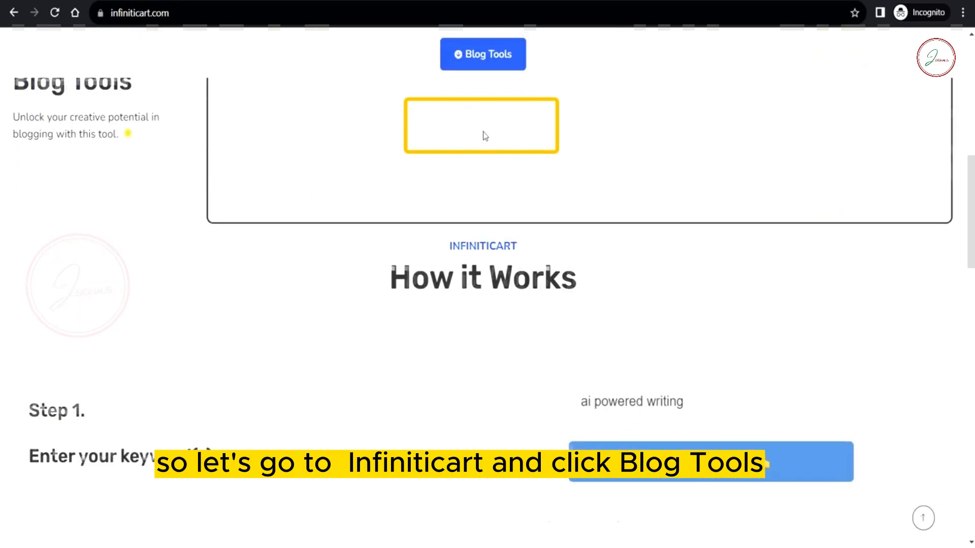
{"action": "left_click", "coordinate": [279, 251]}
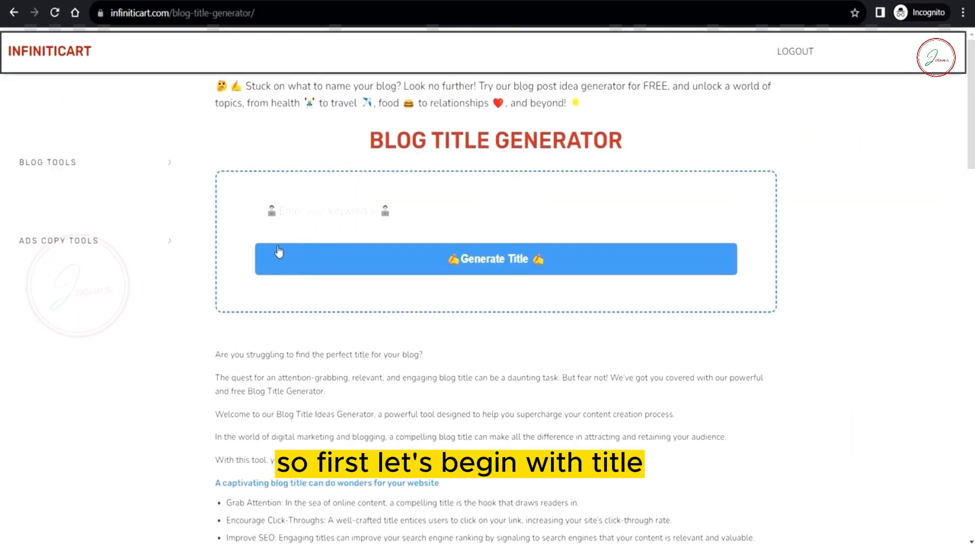
{"action": "left_click", "coordinate": [302, 223]}
{"action": "key", "text": "ctrl+v"}
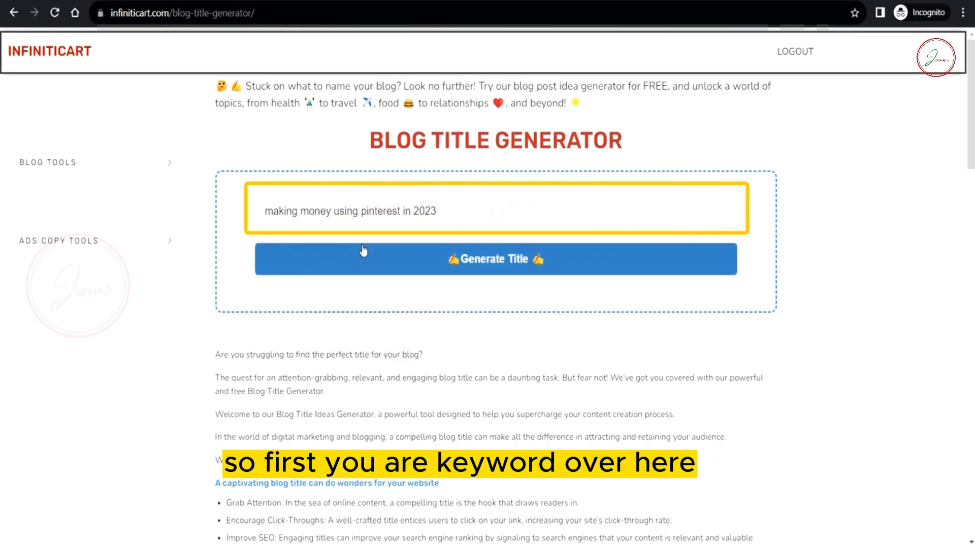
{"action": "left_click", "coordinate": [361, 249]}
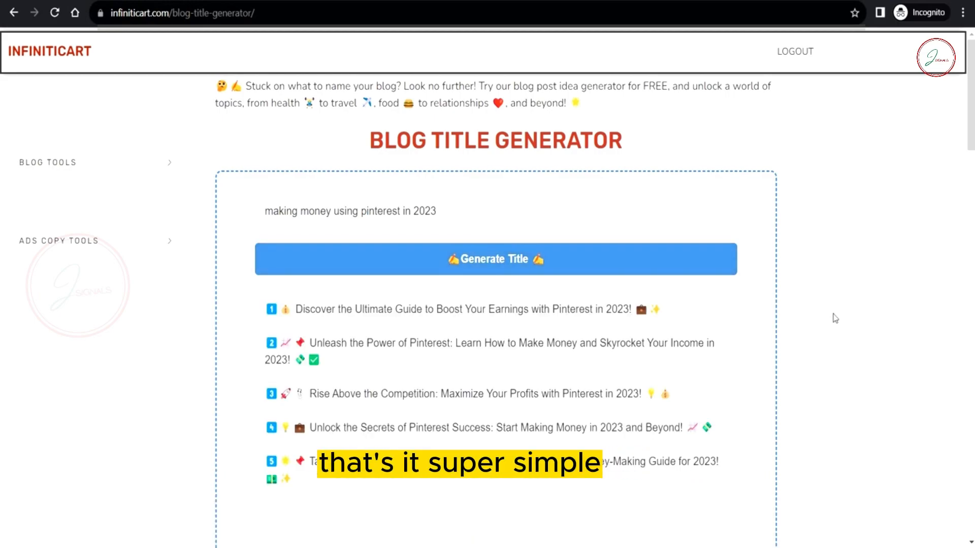
{"action": "scroll", "coordinate": [835, 320], "scroll_direction": "down", "scroll_amount": 2}
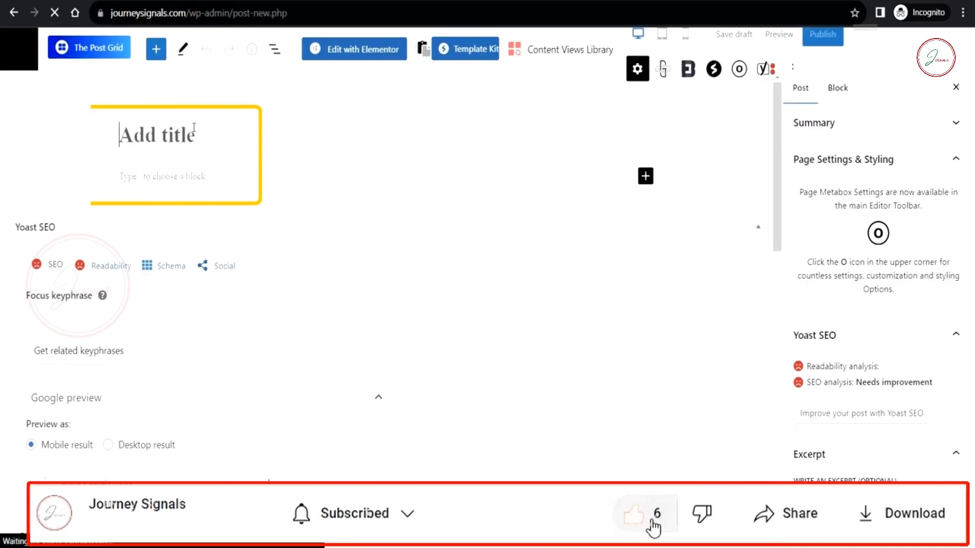
{"action": "key", "text": "ctrl+v"}
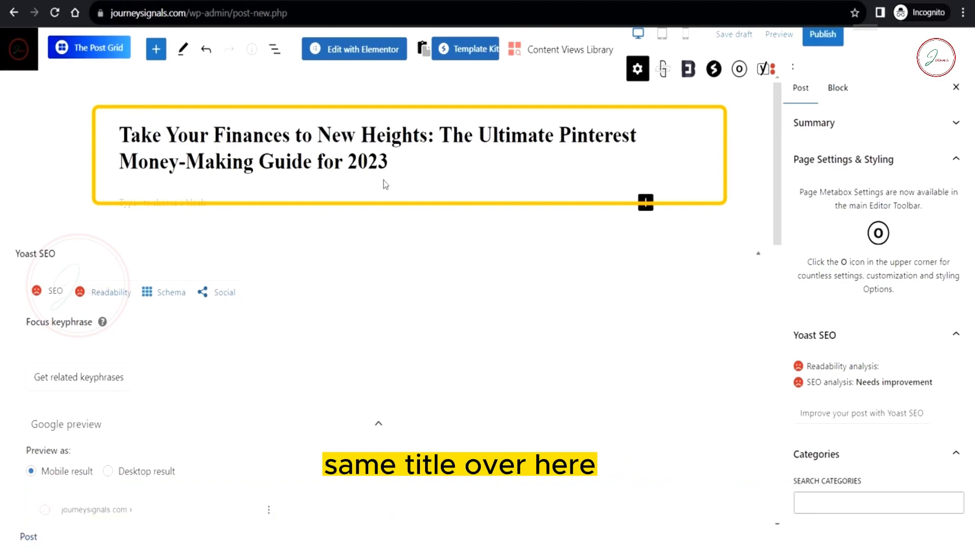
Step: Start an empty paragraph block below the WordPress post title
{"action": "left_click", "coordinate": [257, 207]}
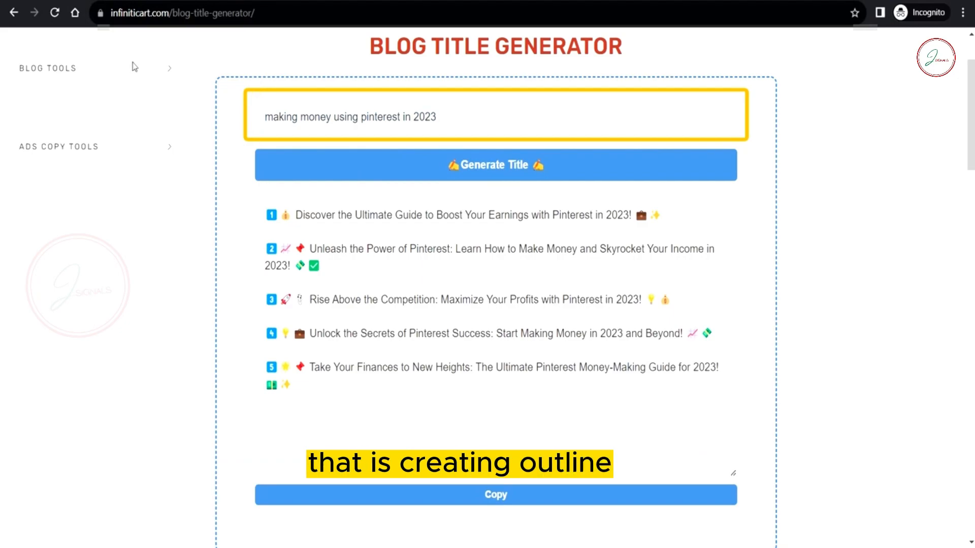
Step: Generate an Outline Generator outline, Introduction to IX. Conclusion, for 'making money using pinterest in 2023'
{"action": "left_click", "coordinate": [166, 68]}
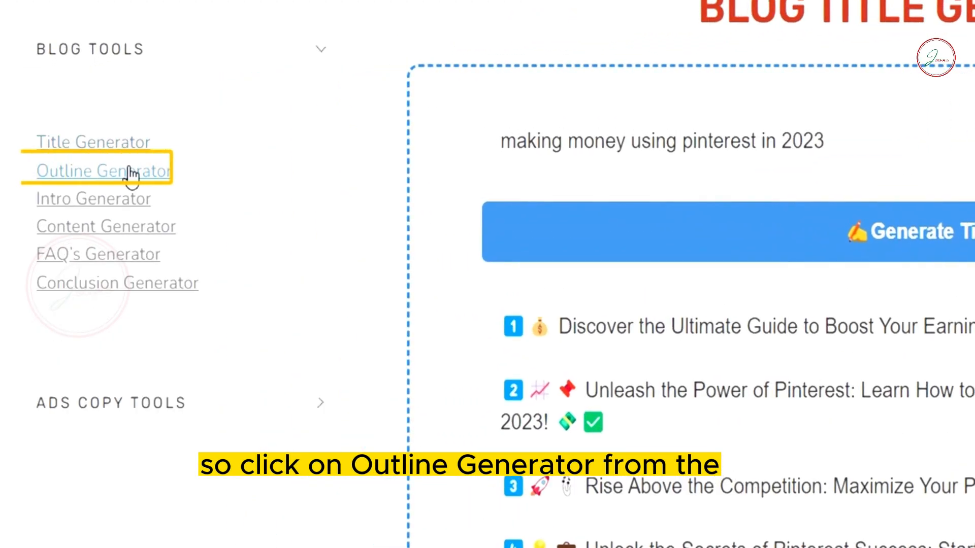
{"action": "left_click", "coordinate": [99, 172]}
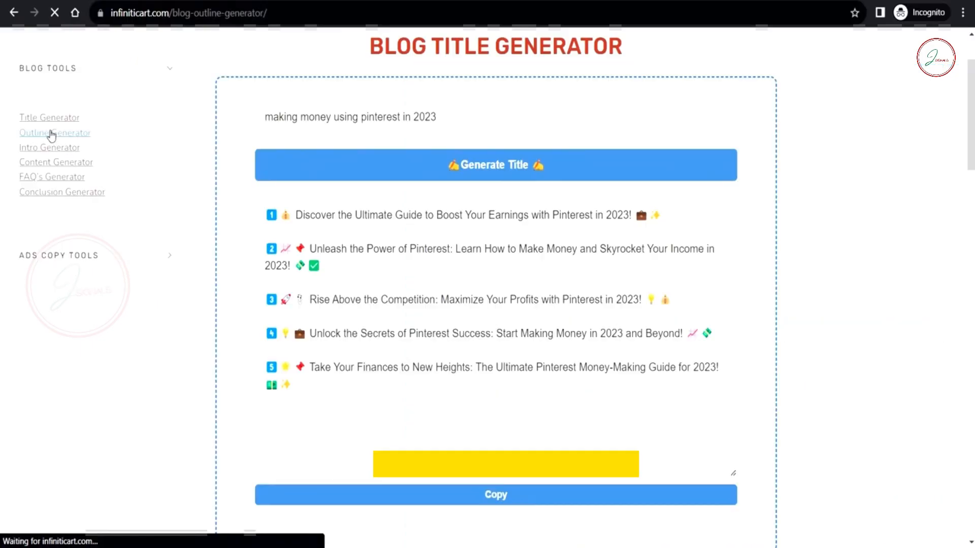
{"action": "left_click", "coordinate": [340, 211]}
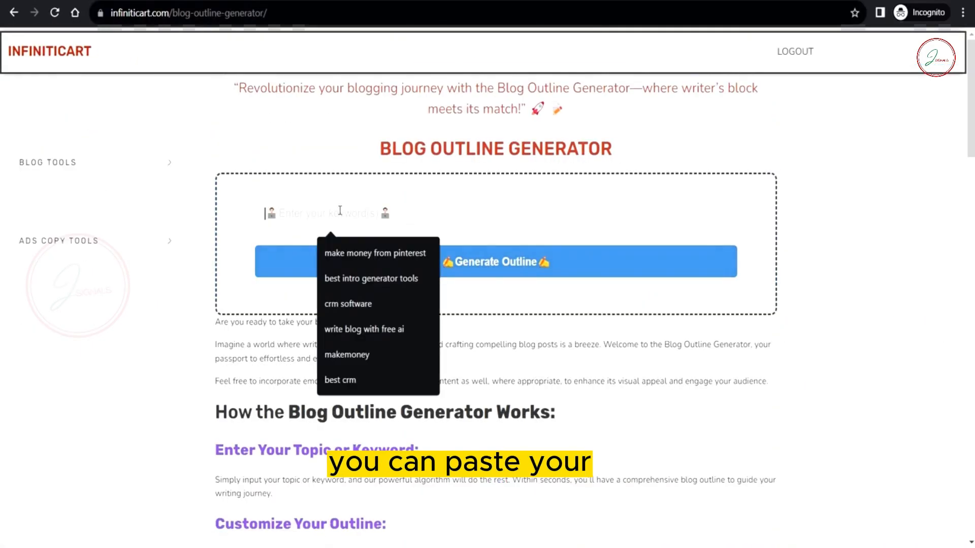
{"action": "key", "text": "ctrl+v"}
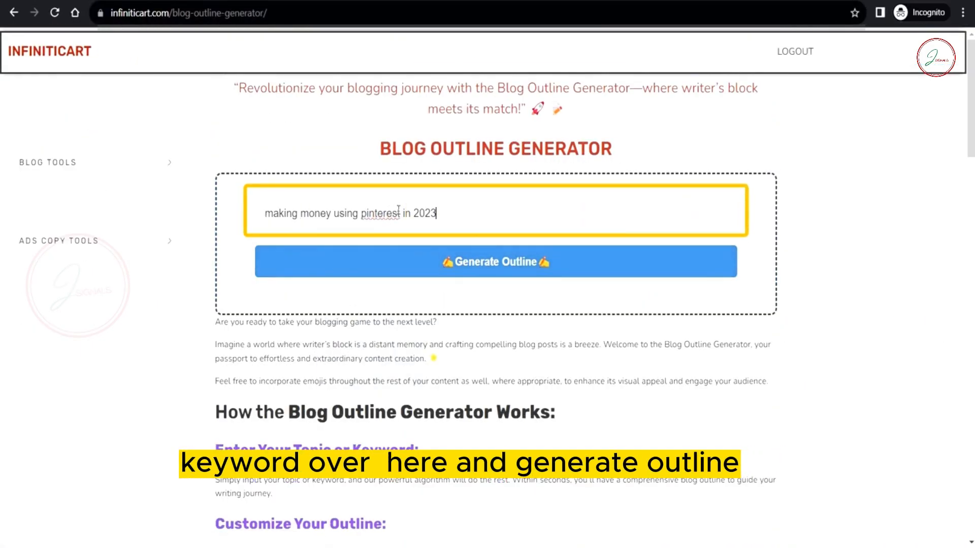
{"action": "left_click", "coordinate": [451, 258]}
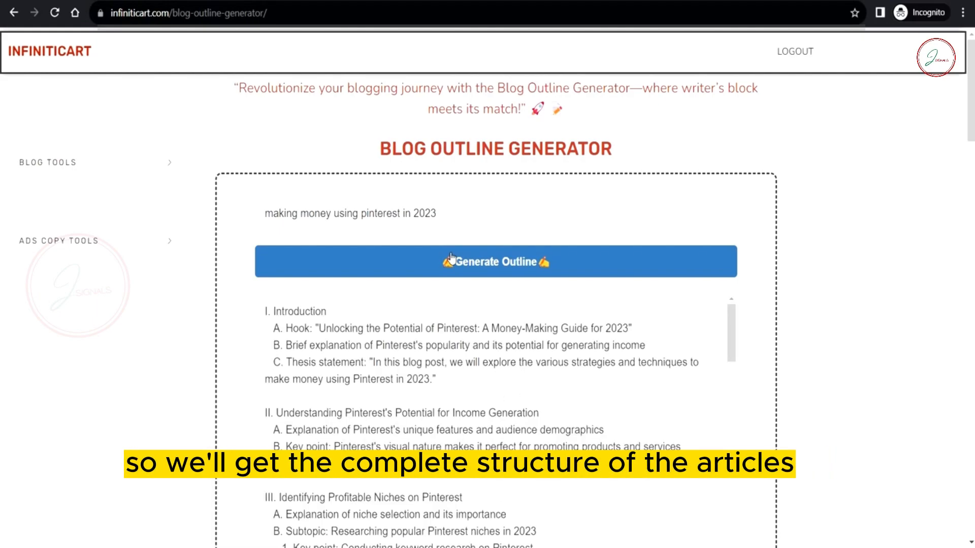
{"action": "scroll", "coordinate": [576, 297], "scroll_direction": "down", "scroll_amount": 3}
{"action": "scroll", "coordinate": [795, 330], "scroll_direction": "down", "scroll_amount": 2}
{"action": "scroll", "coordinate": [508, 314], "scroll_direction": "down", "scroll_amount": 12}
{"action": "scroll", "coordinate": [456, 388], "scroll_direction": "up", "scroll_amount": 5}
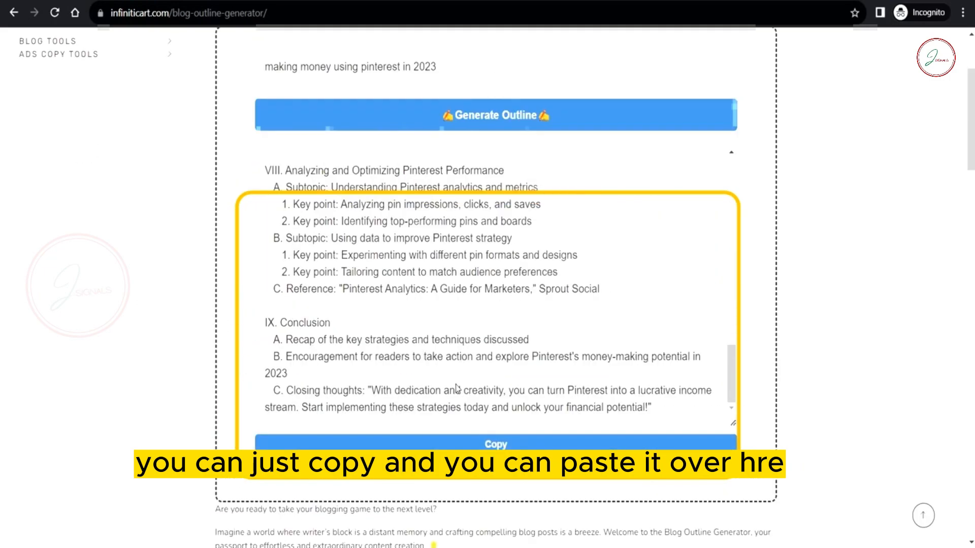
{"action": "scroll", "coordinate": [456, 388], "scroll_direction": "up", "scroll_amount": 1}
Step: Copy the generated outline and paste it into the WordPress post body, then review it
{"action": "left_click", "coordinate": [496, 495]}
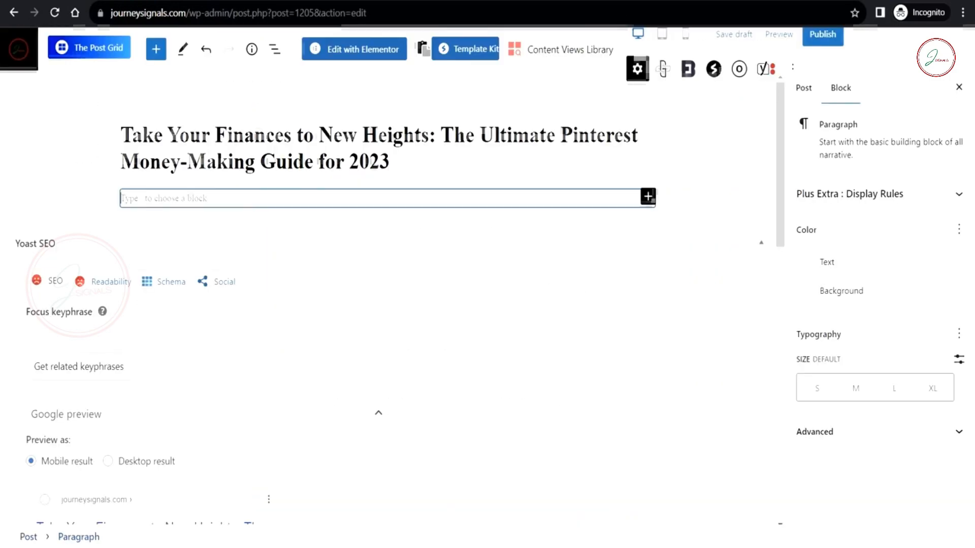
{"action": "key", "text": "ctrl+v"}
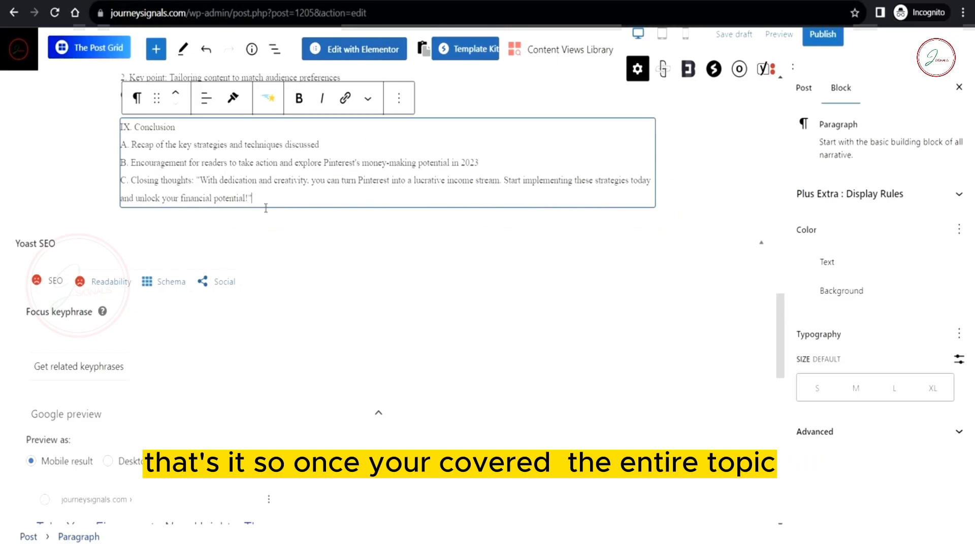
{"action": "left_click", "coordinate": [643, 227]}
{"action": "scroll", "coordinate": [644, 255], "scroll_direction": "up", "scroll_amount": 15}
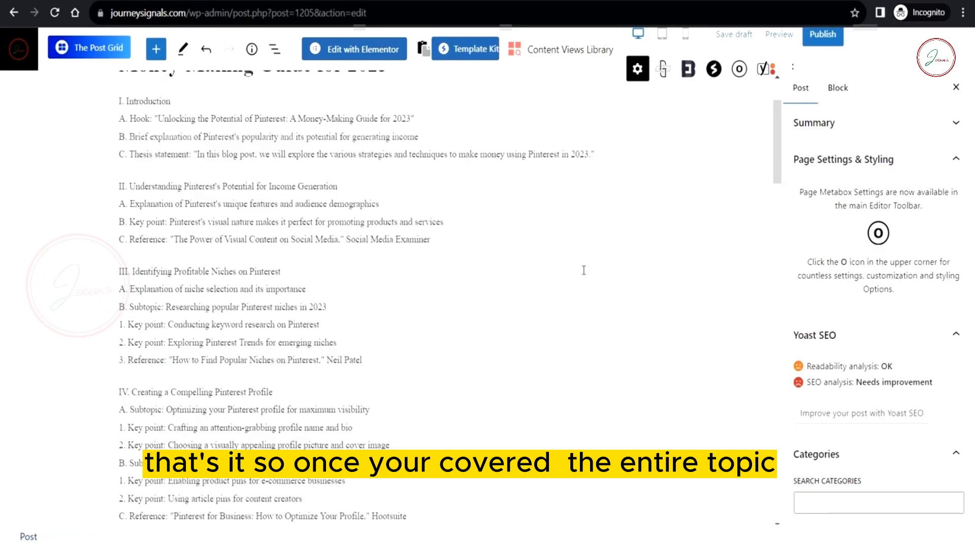
{"action": "scroll", "coordinate": [584, 270], "scroll_direction": "up", "scroll_amount": 2}
{"action": "scroll", "coordinate": [200, 354], "scroll_direction": "down", "scroll_amount": 15}
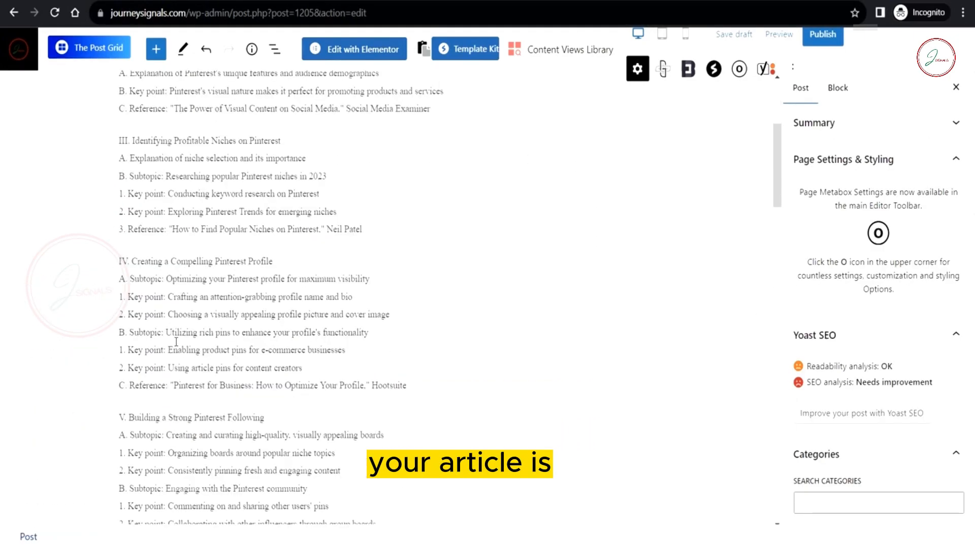
{"action": "scroll", "coordinate": [176, 341], "scroll_direction": "down", "scroll_amount": 2}
{"action": "scroll", "coordinate": [176, 341], "scroll_direction": "up", "scroll_amount": 5}
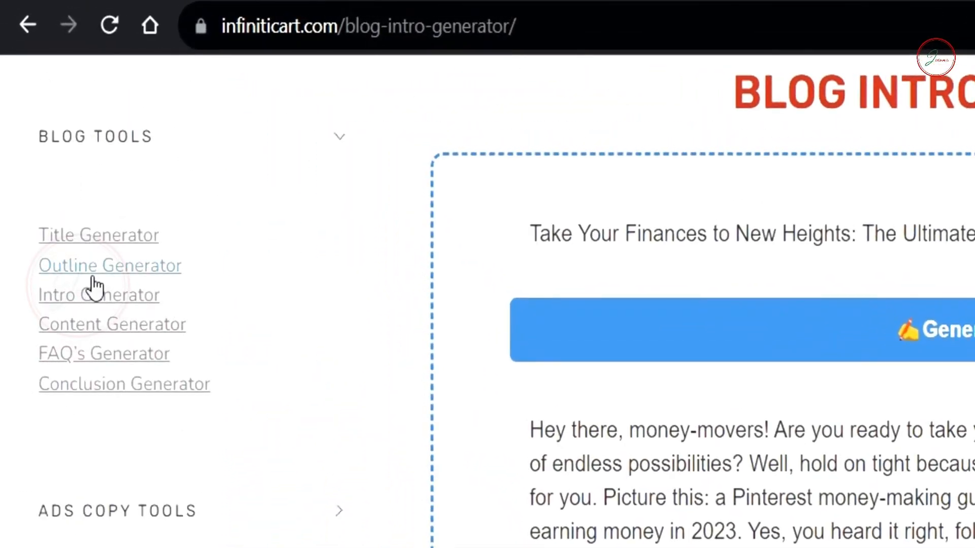
Step: Generate an Intro Generator introduction opening 'Hey there, money-savvy readers!' from the post title
{"action": "left_click", "coordinate": [101, 303]}
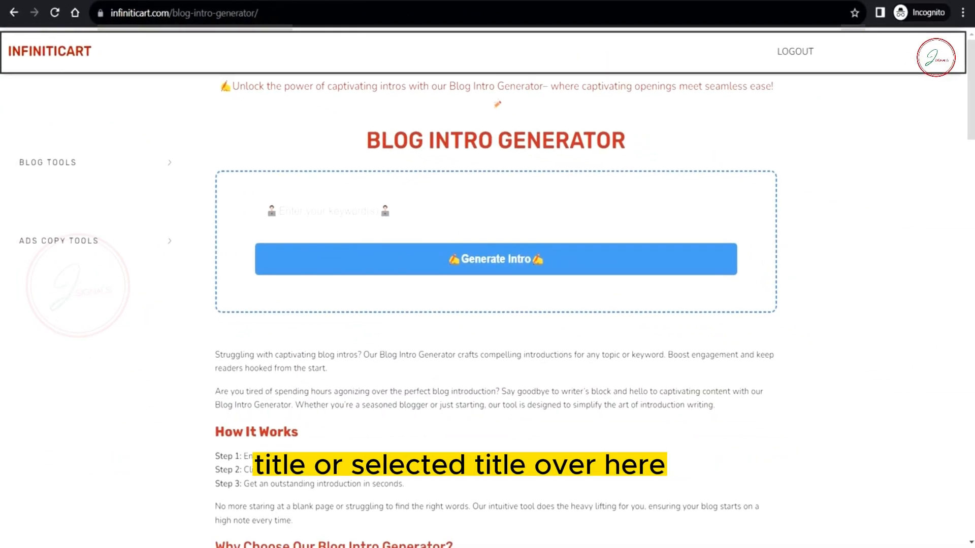
{"action": "left_click", "coordinate": [383, 211]}
{"action": "key", "text": "ctrl+v"}
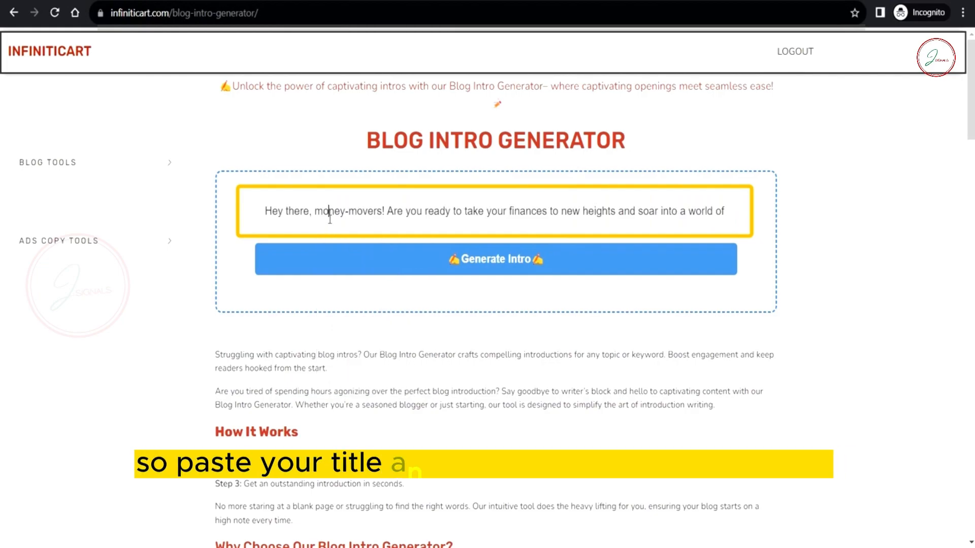
{"action": "key", "text": "ctrl+a"}
{"action": "key", "text": "BackSpace"}
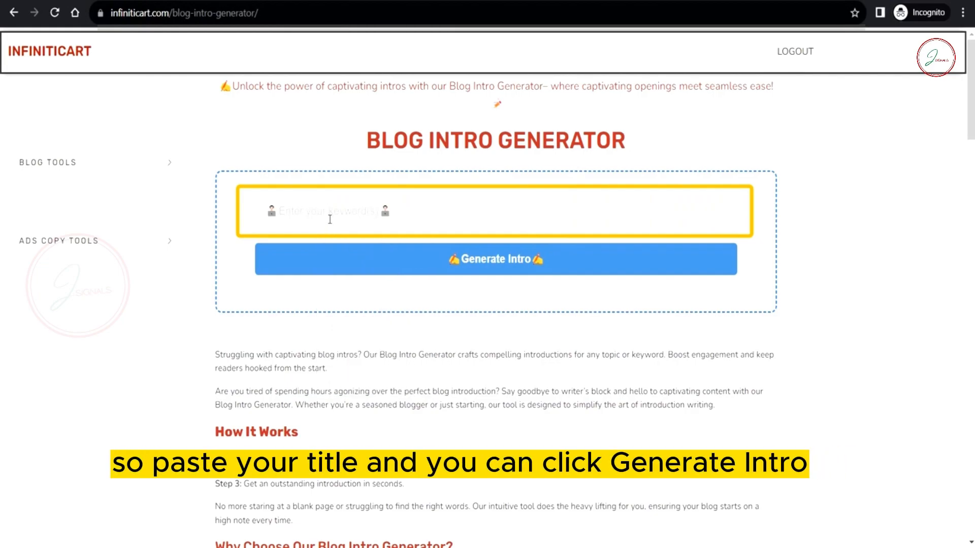
{"action": "key", "text": "ctrl+v"}
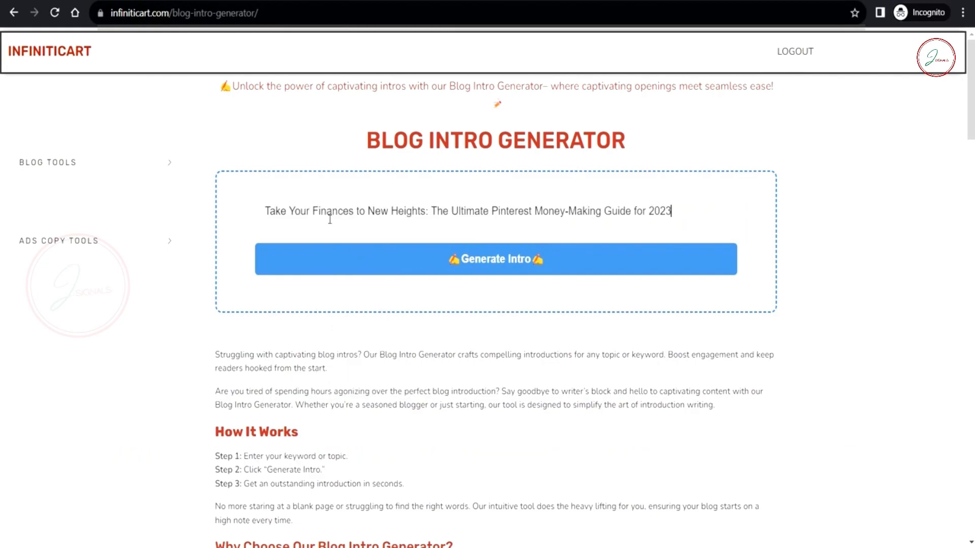
{"action": "left_click", "coordinate": [472, 260]}
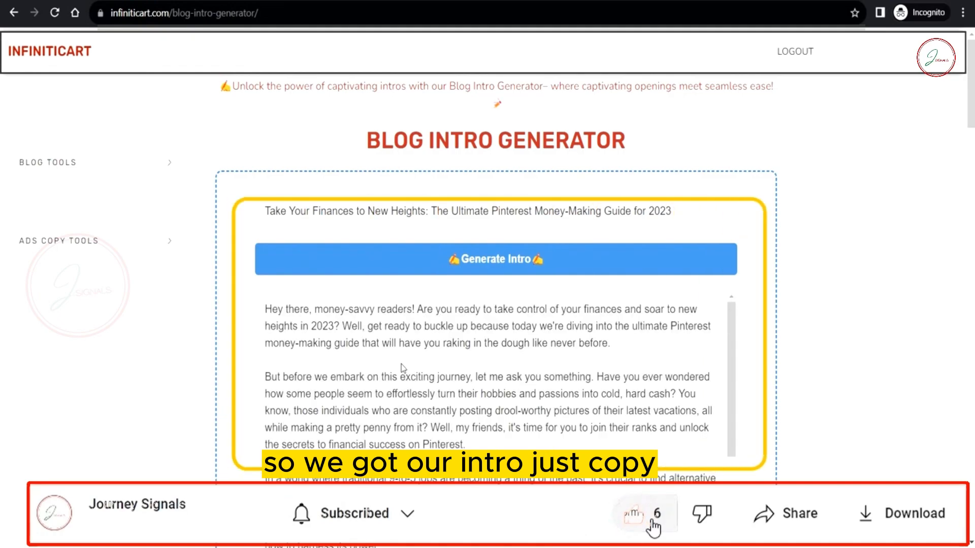
{"action": "scroll", "coordinate": [486, 369], "scroll_direction": "down", "scroll_amount": 2}
{"action": "scroll", "coordinate": [486, 369], "scroll_direction": "down", "scroll_amount": 4}
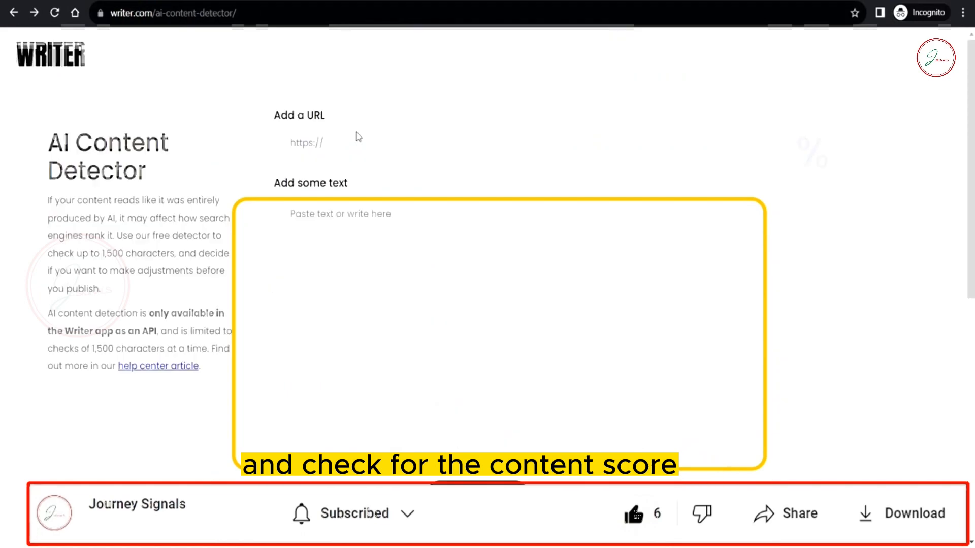
Step: Paste the intro into Writer's AI detector, cut the last two paragraphs to fit 1,500 characters, and analyze it
{"action": "left_click", "coordinate": [359, 207]}
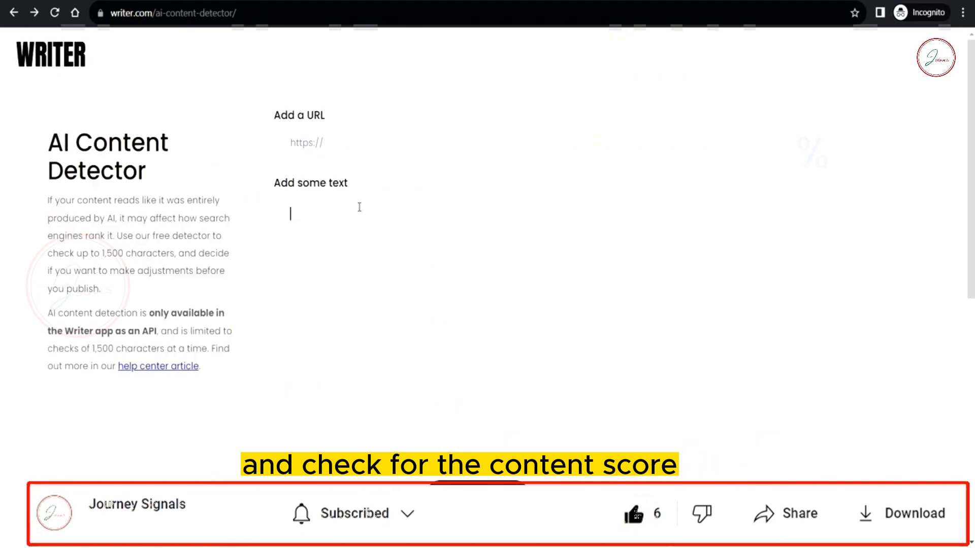
{"action": "key", "text": "ctrl+v"}
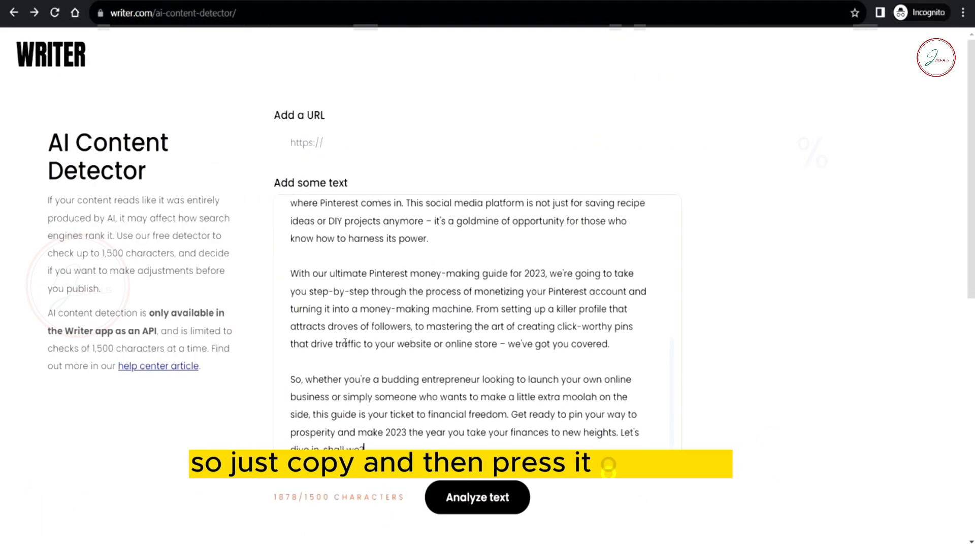
{"action": "left_click_drag", "start_coordinate": [291, 380], "coordinate": [371, 447]}
{"action": "key", "text": "ctrl+x"}
{"action": "left_click_drag", "start_coordinate": [621, 418], "coordinate": [288, 345]}
{"action": "key", "text": "ctrl+x"}
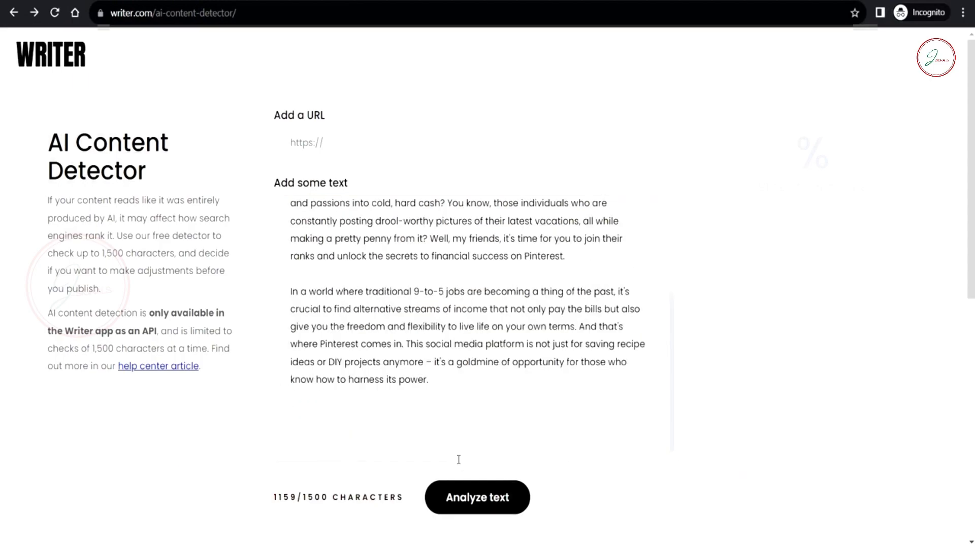
{"action": "left_click", "coordinate": [504, 499]}
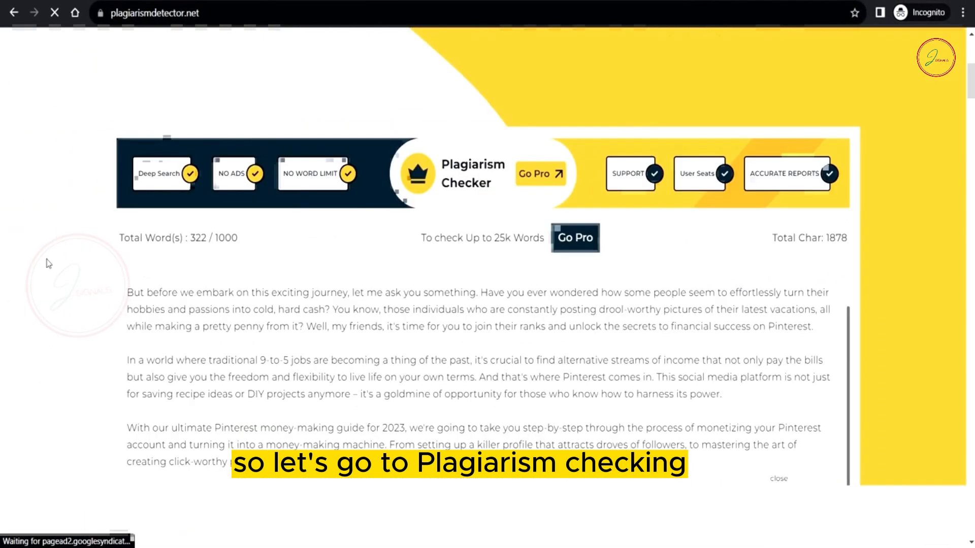
Step: Review the 0% plagiarized, 100% unique result, then recopy the intro and select it in the post
{"action": "scroll", "coordinate": [344, 314], "scroll_direction": "down", "scroll_amount": 4}
{"action": "scroll", "coordinate": [439, 330], "scroll_direction": "down", "scroll_amount": 4}
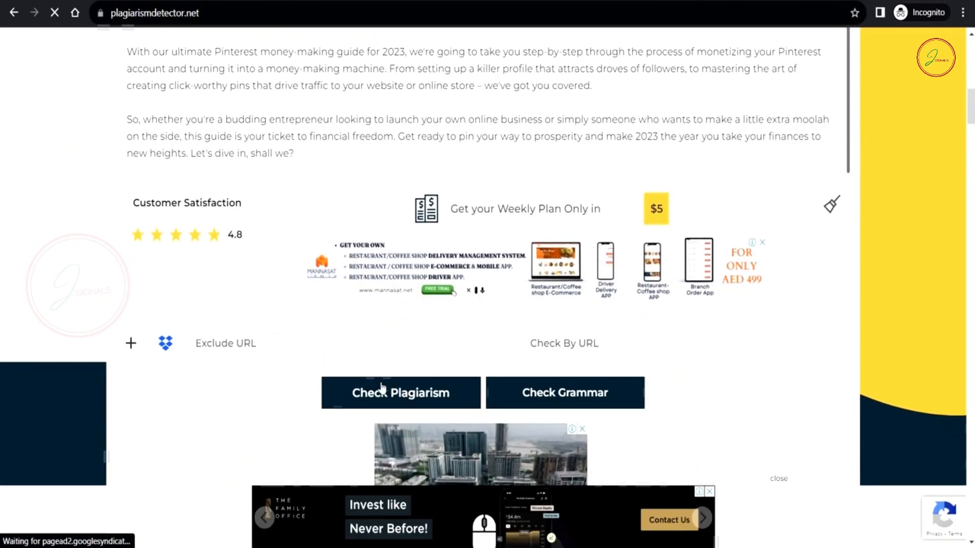
{"action": "scroll", "coordinate": [274, 320], "scroll_direction": "up", "scroll_amount": 2}
{"action": "scroll", "coordinate": [264, 333], "scroll_direction": "up", "scroll_amount": 5}
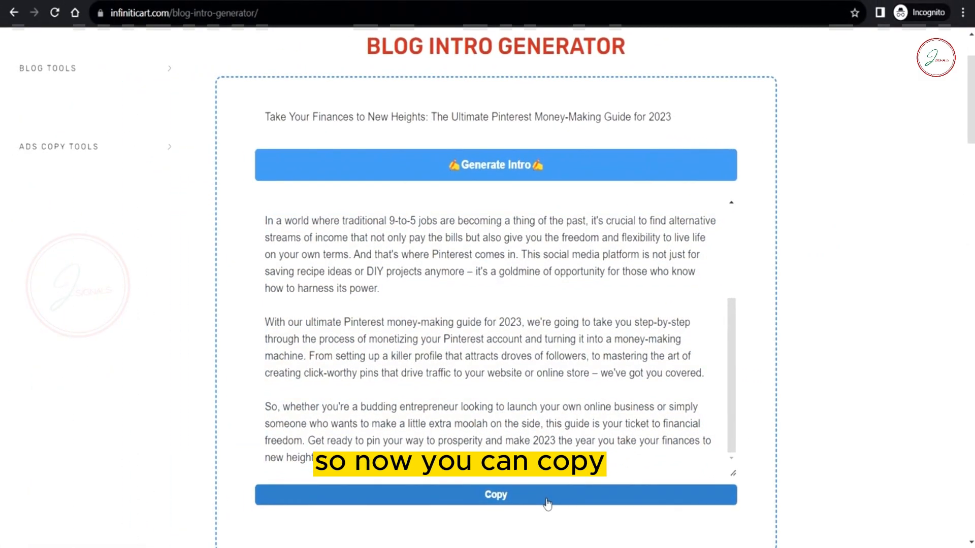
{"action": "left_click", "coordinate": [544, 497]}
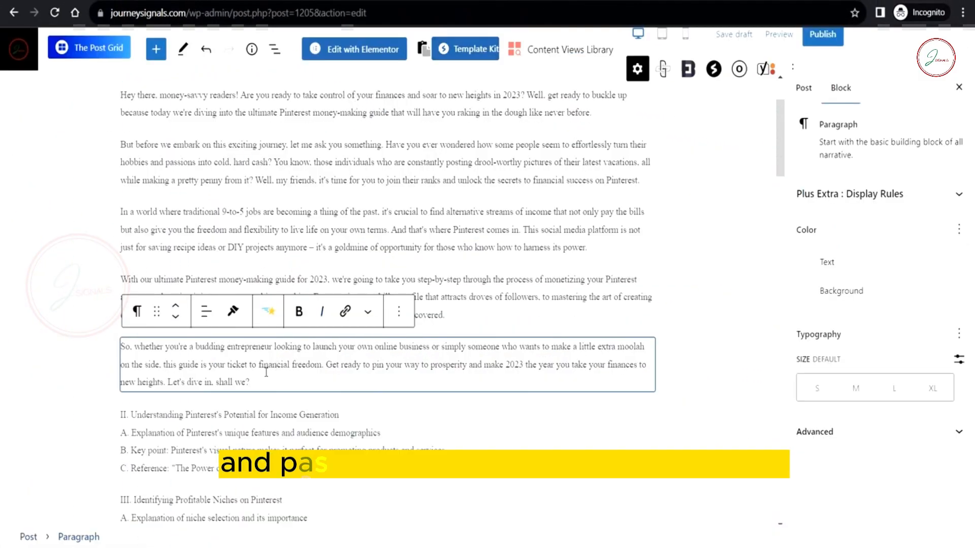
{"action": "left_click_drag", "start_coordinate": [185, 384], "coordinate": [121, 203]}
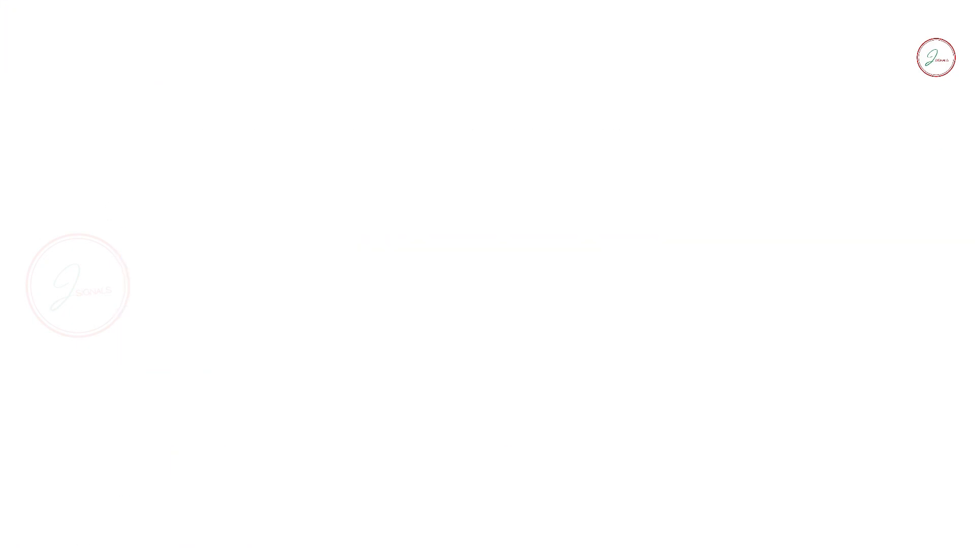
{"action": "left_click", "coordinate": [102, 338]}
{"action": "scroll", "coordinate": [251, 331], "scroll_direction": "down", "scroll_amount": 3}
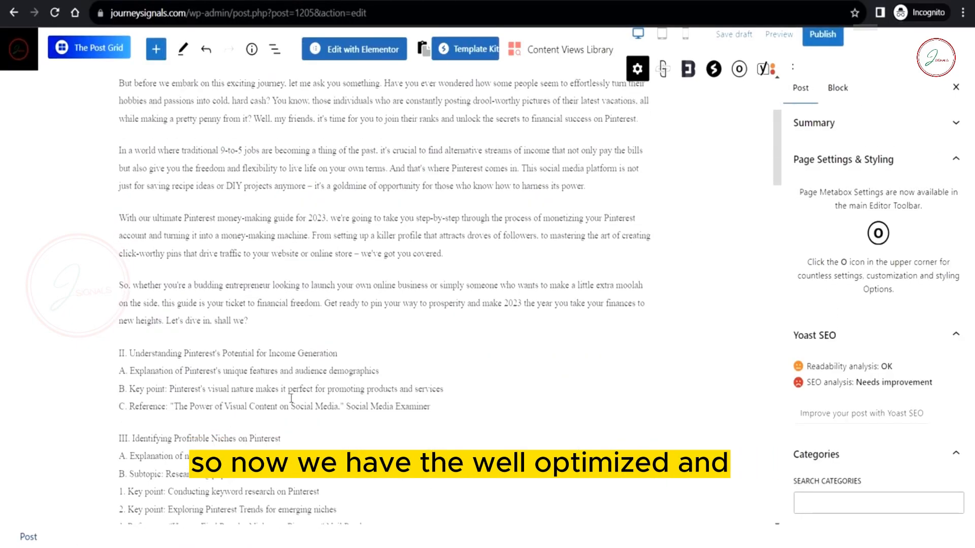
{"action": "scroll", "coordinate": [278, 315], "scroll_direction": "up", "scroll_amount": 4}
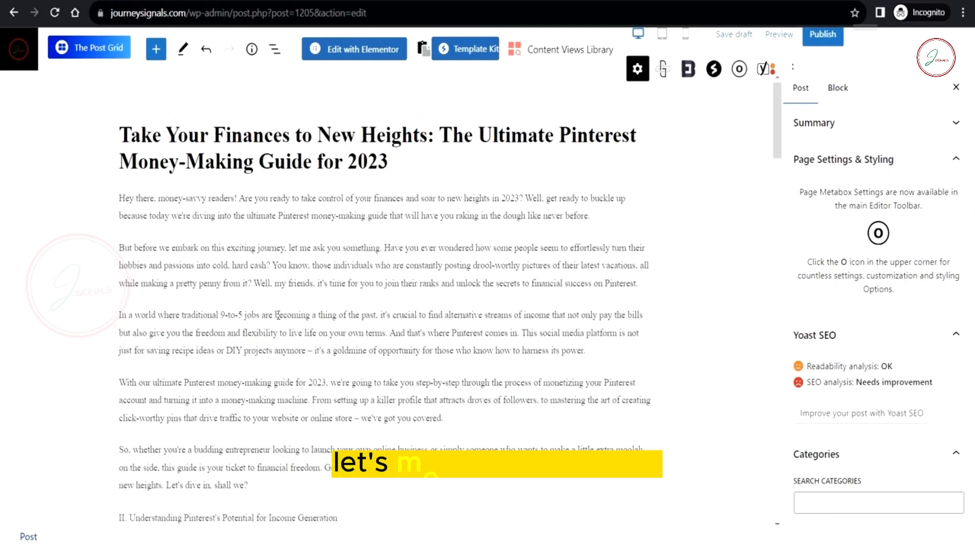
{"action": "scroll", "coordinate": [269, 405], "scroll_direction": "down", "scroll_amount": 2}
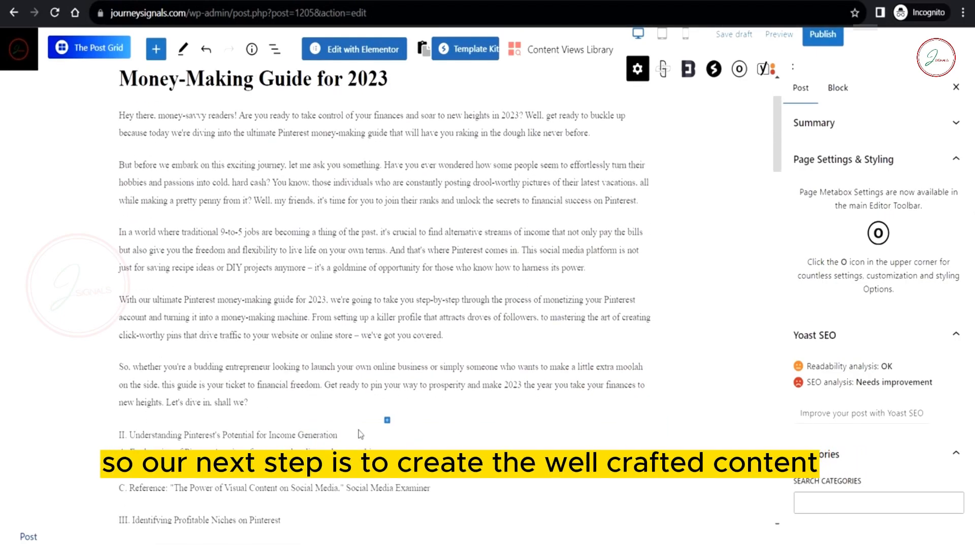
{"action": "left_click", "coordinate": [343, 442]}
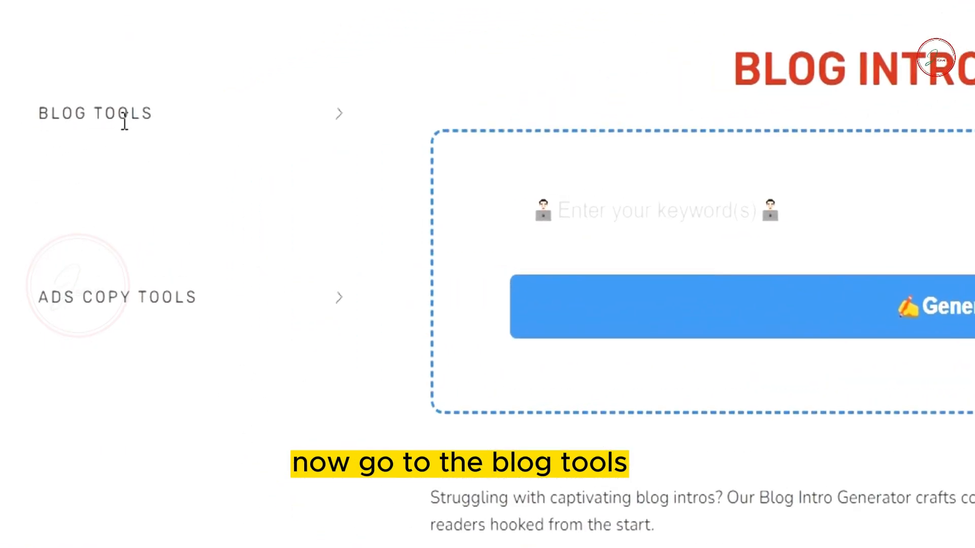
Step: Generate section II body text in the Blog Content Generator from the pasted outline and copy it
{"action": "left_click", "coordinate": [119, 114]}
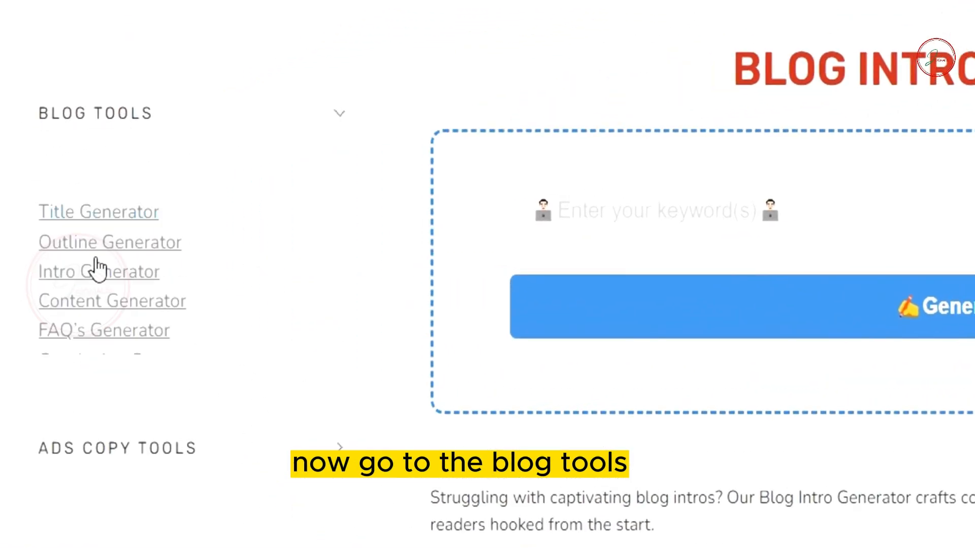
{"action": "left_click", "coordinate": [99, 305]}
{"action": "left_click", "coordinate": [343, 290]}
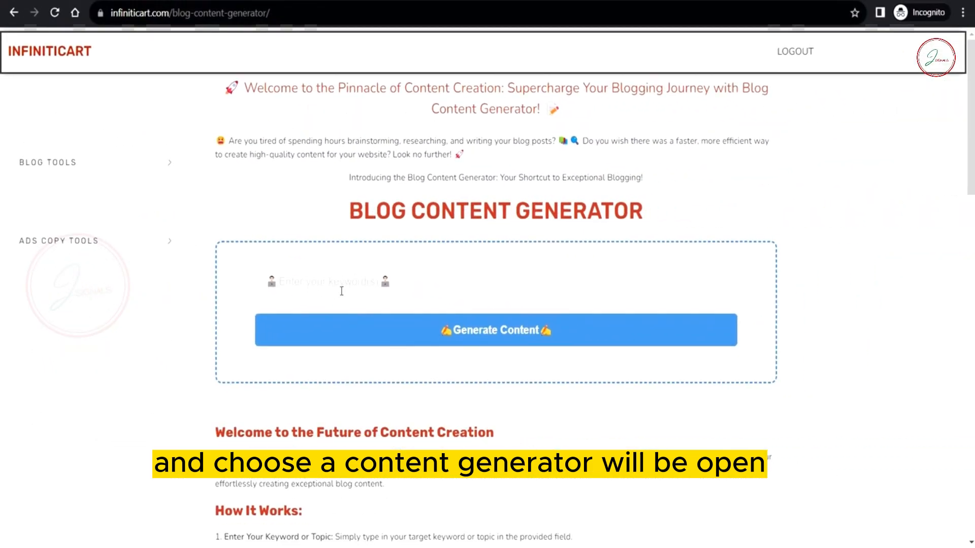
{"action": "key", "text": "ctrl+v"}
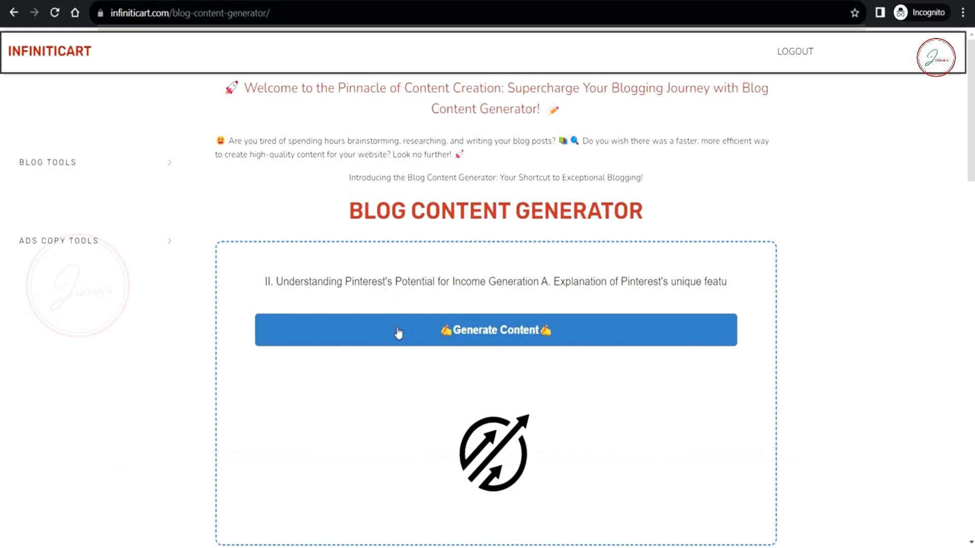
{"action": "scroll", "coordinate": [777, 355], "scroll_direction": "down", "scroll_amount": 2}
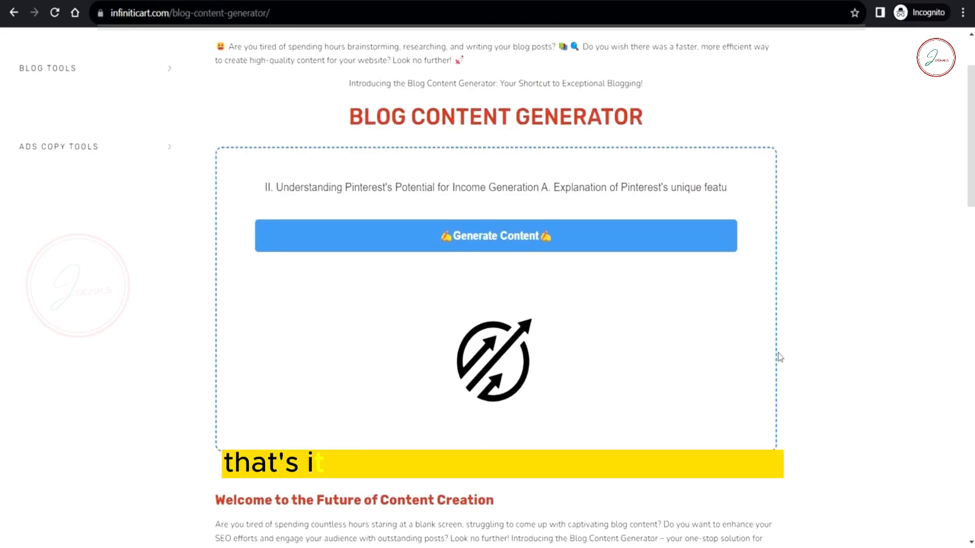
{"action": "scroll", "coordinate": [422, 365], "scroll_direction": "down", "scroll_amount": 10}
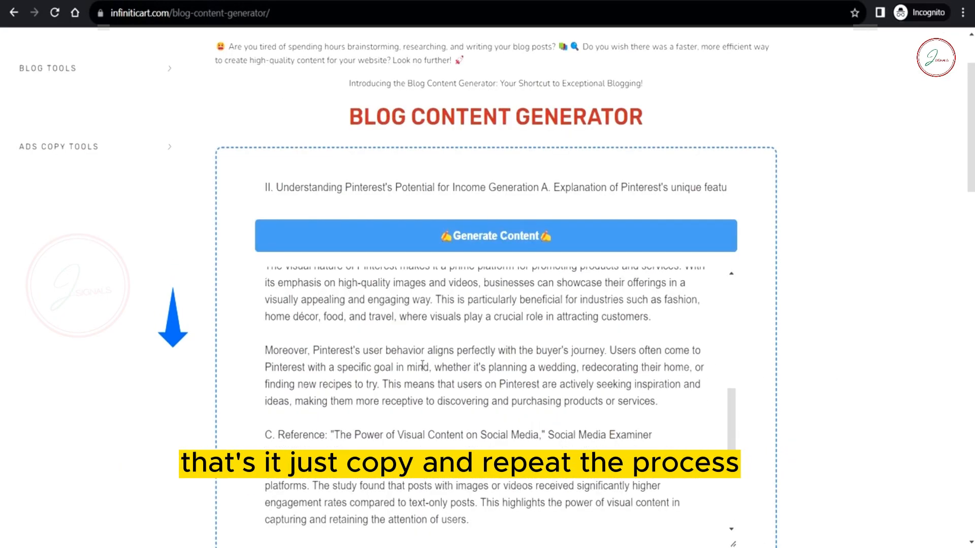
{"action": "scroll", "coordinate": [810, 376], "scroll_direction": "down", "scroll_amount": 3}
{"action": "left_click", "coordinate": [483, 378]}
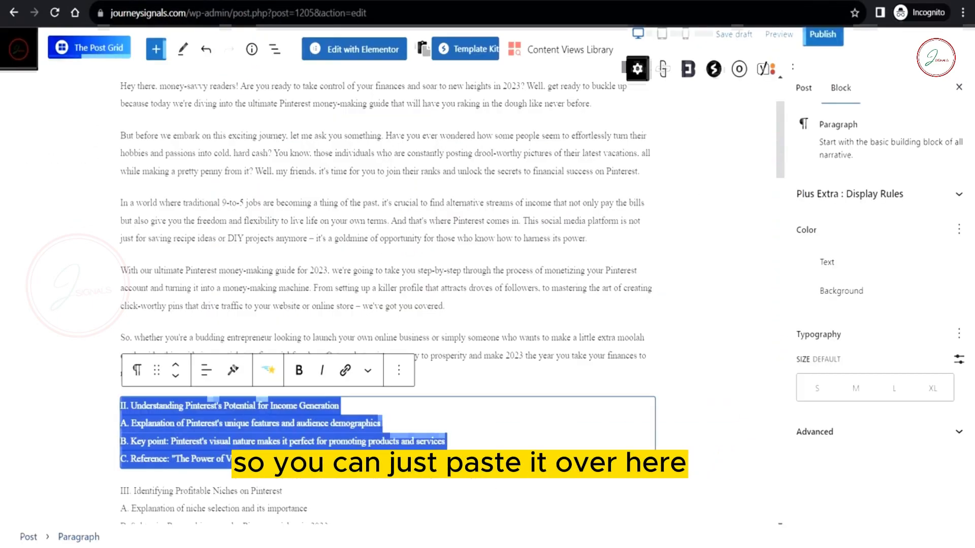
Step: Paste the generated article over the section II outline block
{"action": "scroll", "coordinate": [386, 305], "scroll_direction": "down", "scroll_amount": 3}
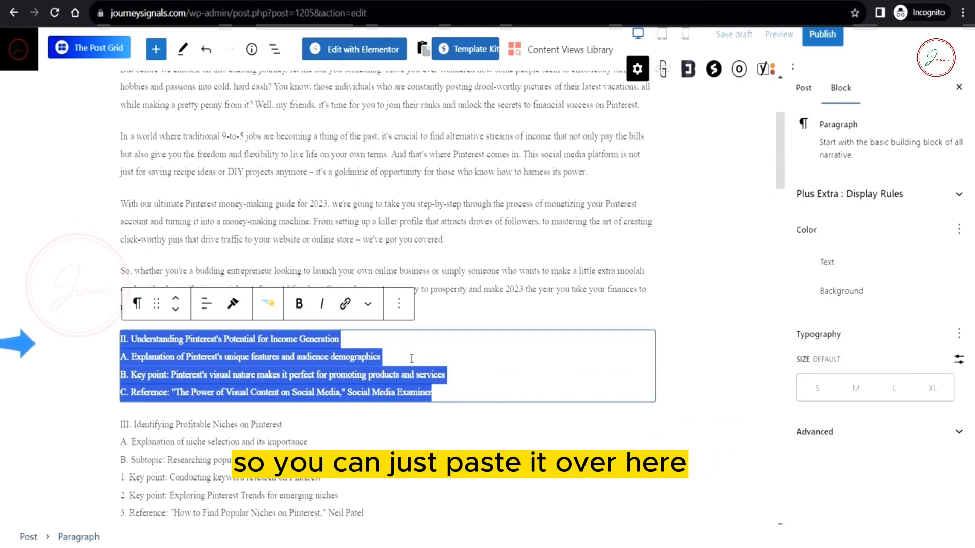
{"action": "left_click_drag", "start_coordinate": [432, 376], "coordinate": [233, 362]}
{"action": "key", "text": "ctrl+a"}
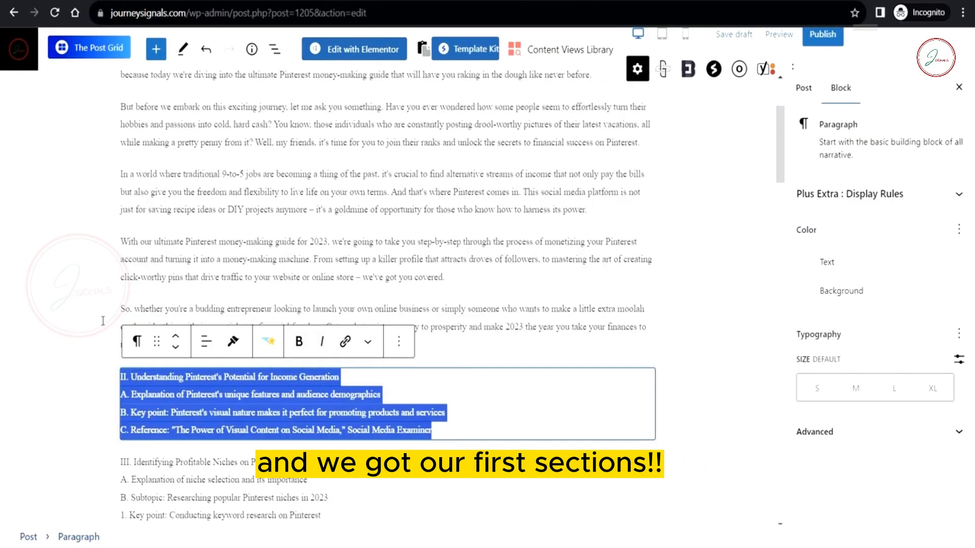
{"action": "key", "text": "ctrl+v"}
{"action": "scroll", "coordinate": [377, 382], "scroll_direction": "up", "scroll_amount": 15}
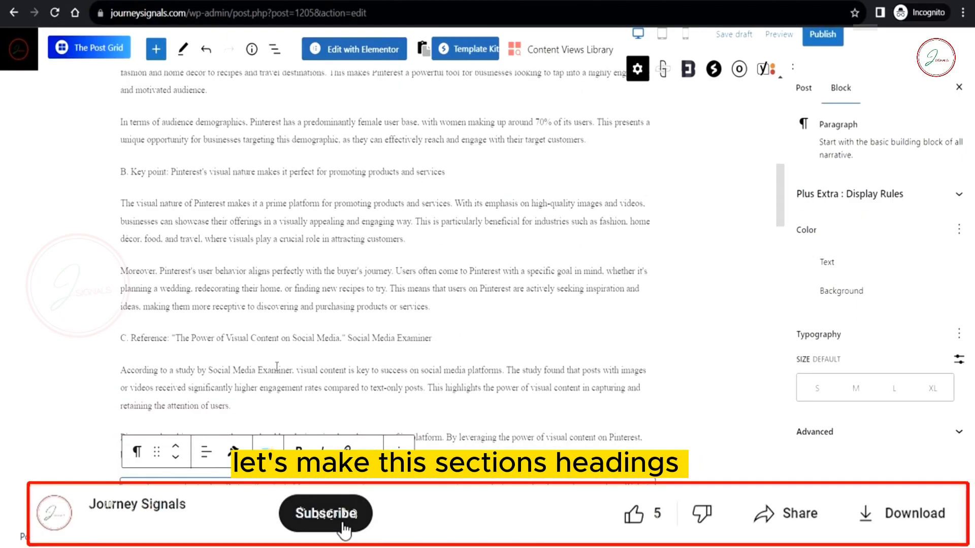
Step: Make the section title a heading without 'II.' and the explanation line an H3 without 'A.'
{"action": "left_click", "coordinate": [257, 227]}
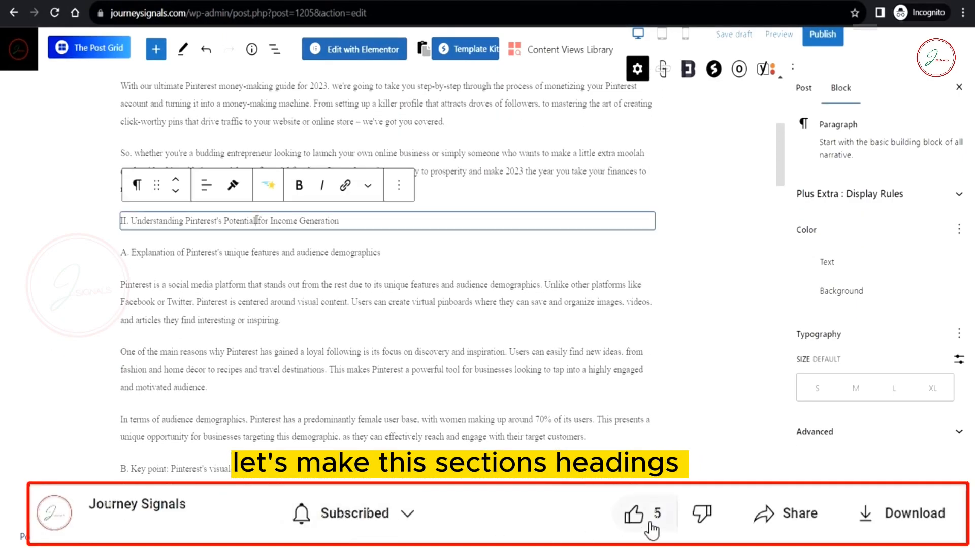
{"action": "left_click", "coordinate": [138, 185]}
{"action": "left_click", "coordinate": [163, 253]}
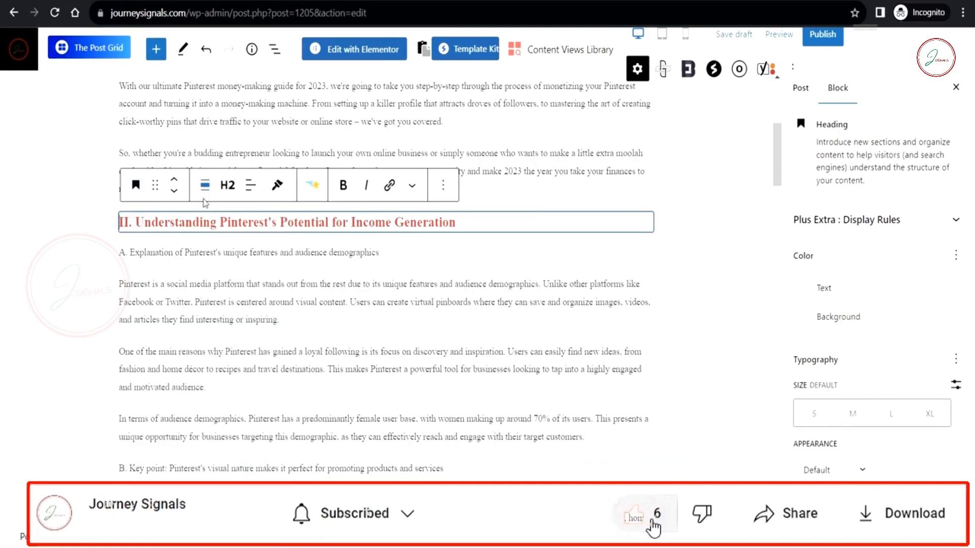
{"action": "key", "text": "Delete"}
{"action": "key", "text": "Delete"}
{"action": "key", "text": "Delete"}
{"action": "key", "text": "Delete"}
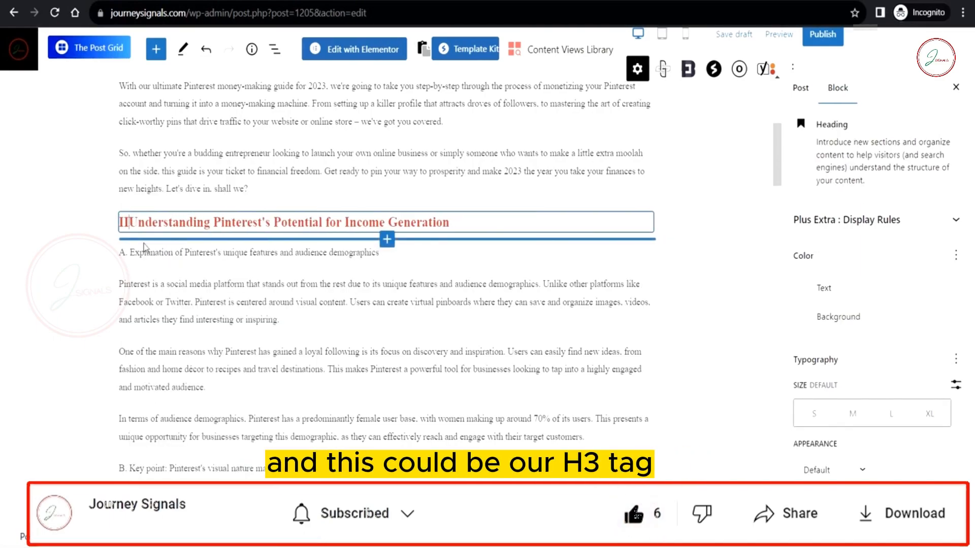
{"action": "left_click", "coordinate": [206, 254]}
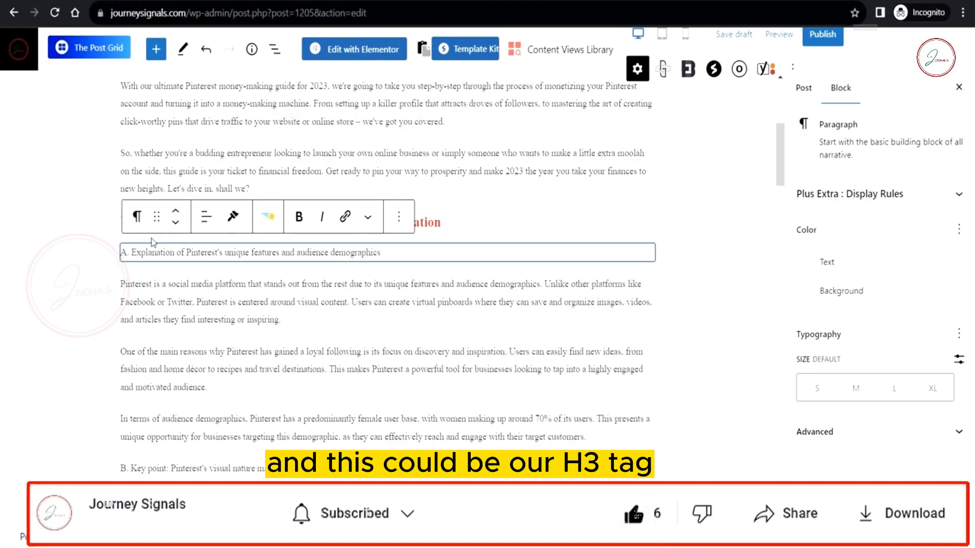
{"action": "left_click", "coordinate": [137, 216]}
{"action": "left_click", "coordinate": [165, 287]}
{"action": "left_click", "coordinate": [227, 217]}
{"action": "left_click", "coordinate": [233, 316]}
{"action": "left_click", "coordinate": [135, 258]}
{"action": "key", "text": "BackSpace"}
{"action": "key", "text": "BackSpace"}
{"action": "key", "text": "BackSpace"}
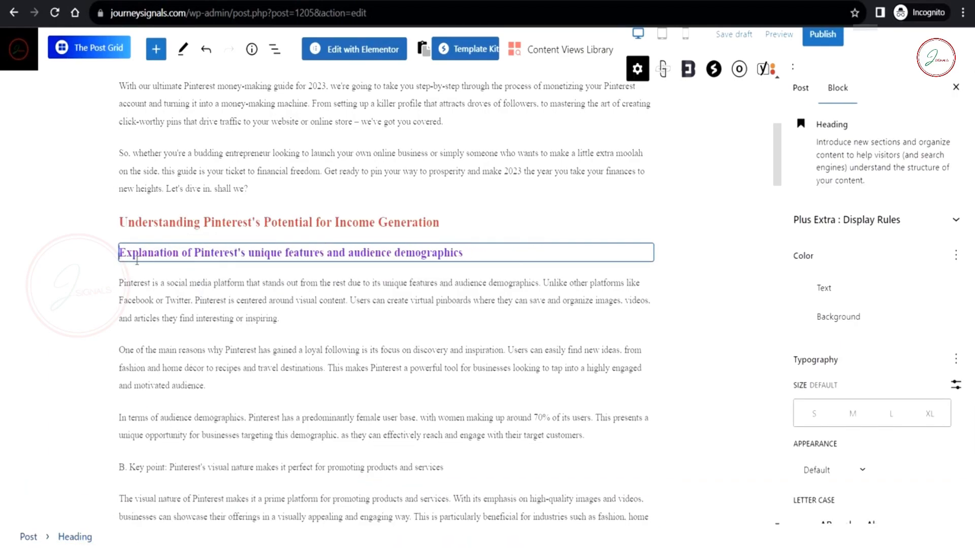
Step: Split 'Key points:' into its own heading and select the referenced article title
{"action": "scroll", "coordinate": [217, 315], "scroll_direction": "down", "scroll_amount": 2}
{"action": "scroll", "coordinate": [197, 237], "scroll_direction": "down", "scroll_amount": 2}
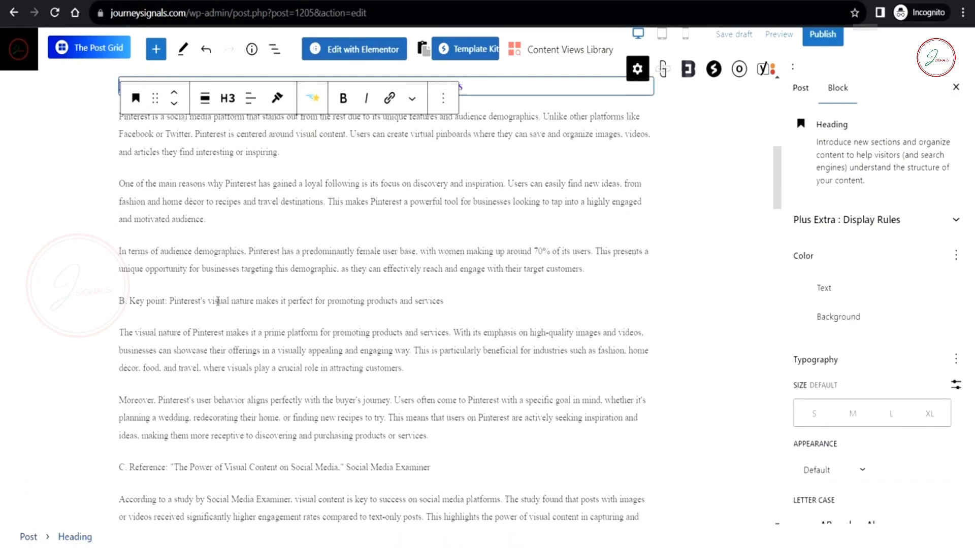
{"action": "left_click", "coordinate": [130, 301]}
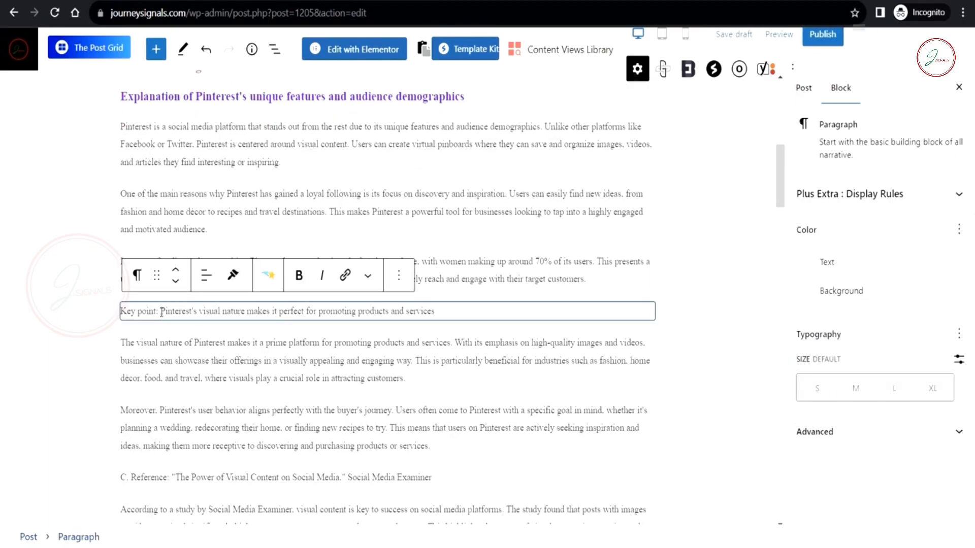
{"action": "left_click", "coordinate": [166, 304]}
{"action": "key", "text": "Return"}
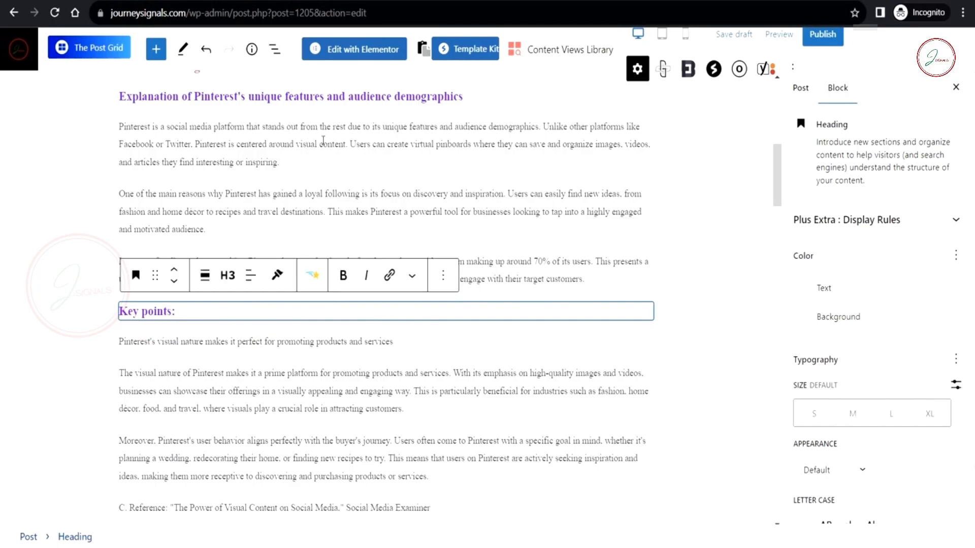
{"action": "left_click", "coordinate": [249, 340]}
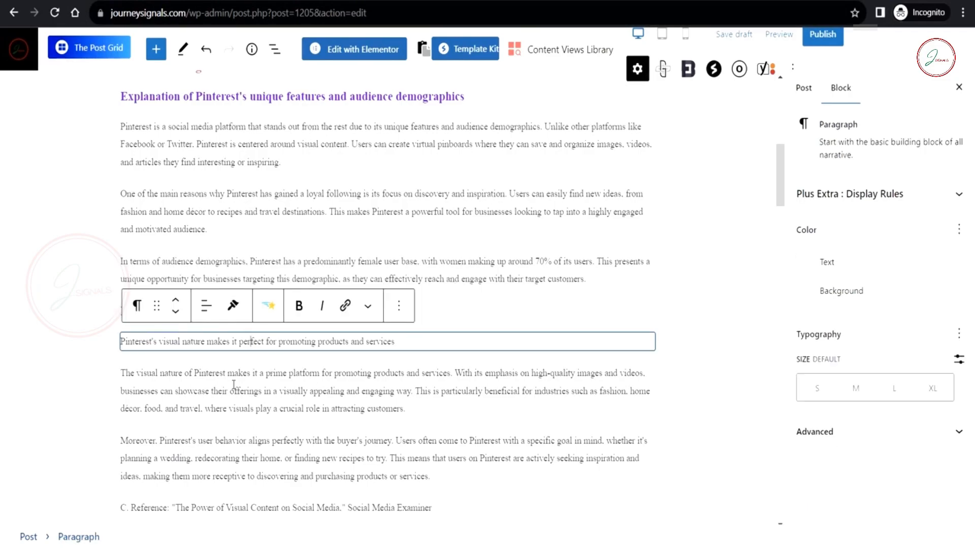
{"action": "scroll", "coordinate": [233, 383], "scroll_direction": "down", "scroll_amount": 3}
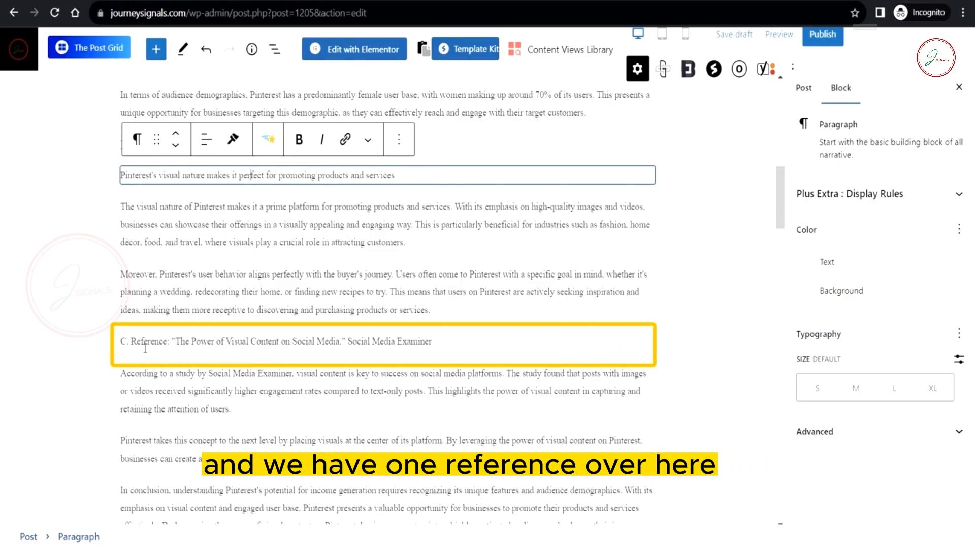
{"action": "left_click_drag", "start_coordinate": [175, 342], "coordinate": [433, 341]}
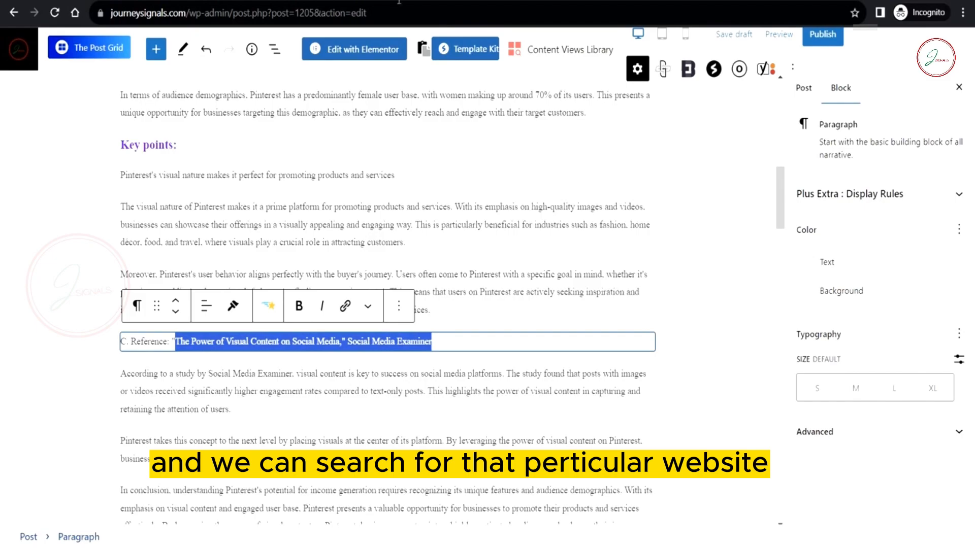
Step: Search Google for the reference title, open the Social Media Examiner article and copy its URL
{"action": "key", "text": "ctrl+t"}
{"action": "key", "text": "ctrl+v"}
{"action": "key", "text": "Return"}
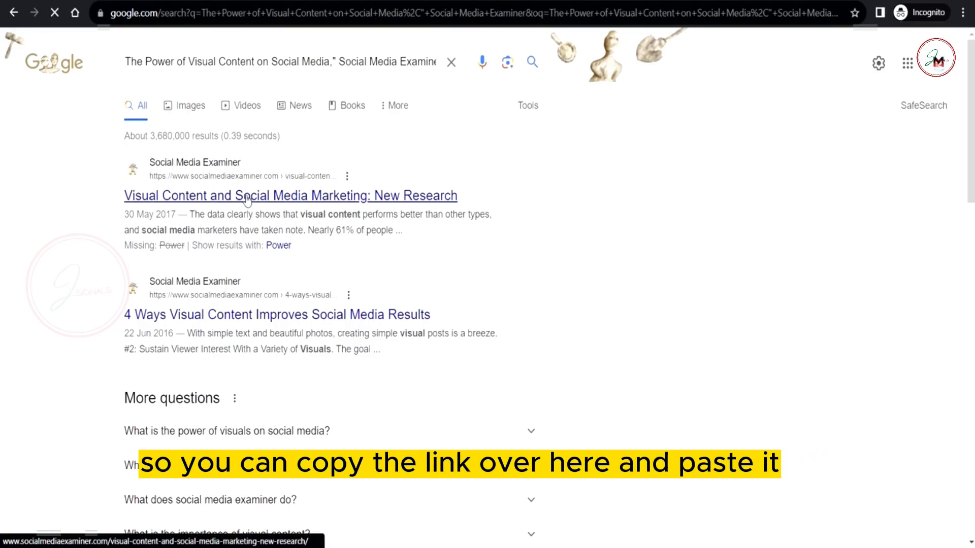
{"action": "left_click", "coordinate": [247, 198]}
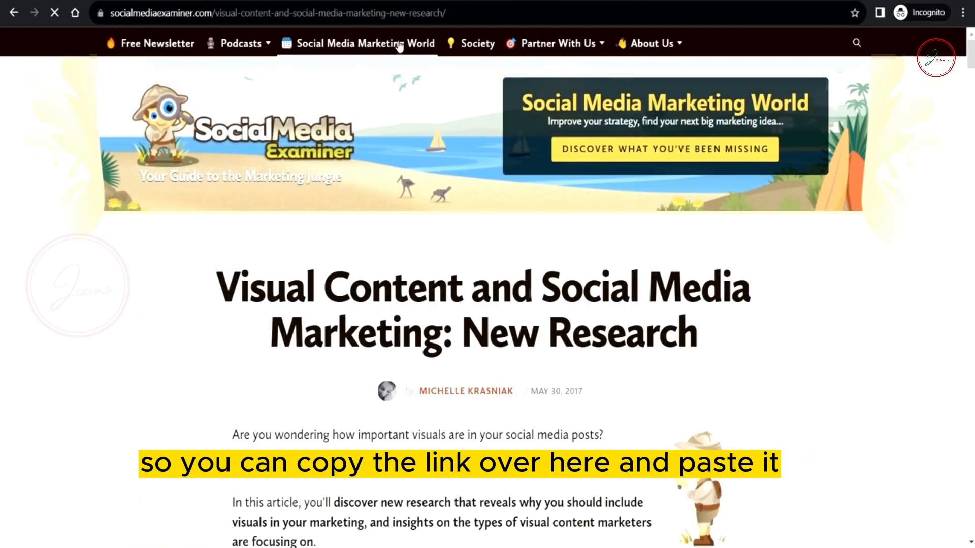
{"action": "left_click", "coordinate": [419, 19]}
{"action": "key", "text": "ctrl+c"}
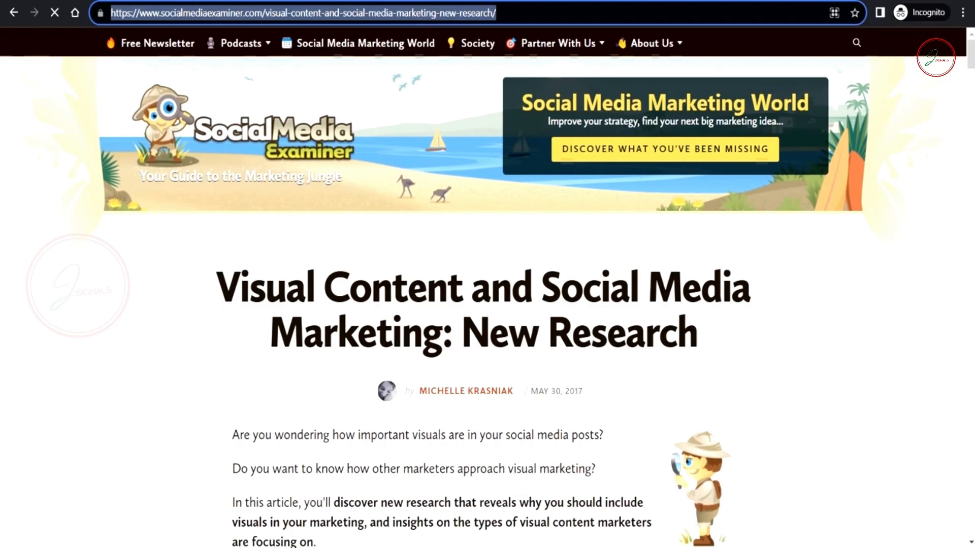
{"action": "key", "text": "ctrl+shift+Tab"}
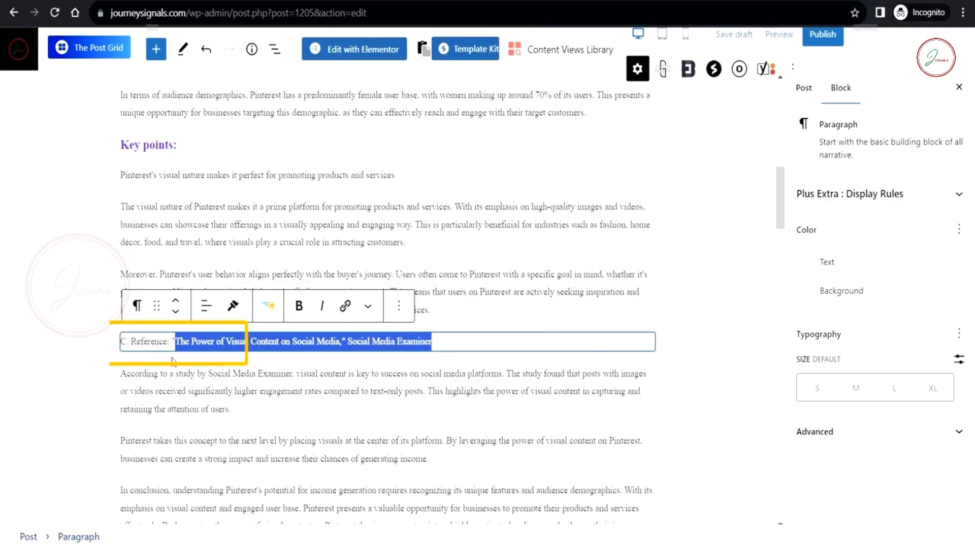
Step: Link the Social Media Examiner article title to its URL, opening in a new tab
{"action": "left_click", "coordinate": [173, 361]}
{"action": "scroll", "coordinate": [337, 396], "scroll_direction": "down", "scroll_amount": 5}
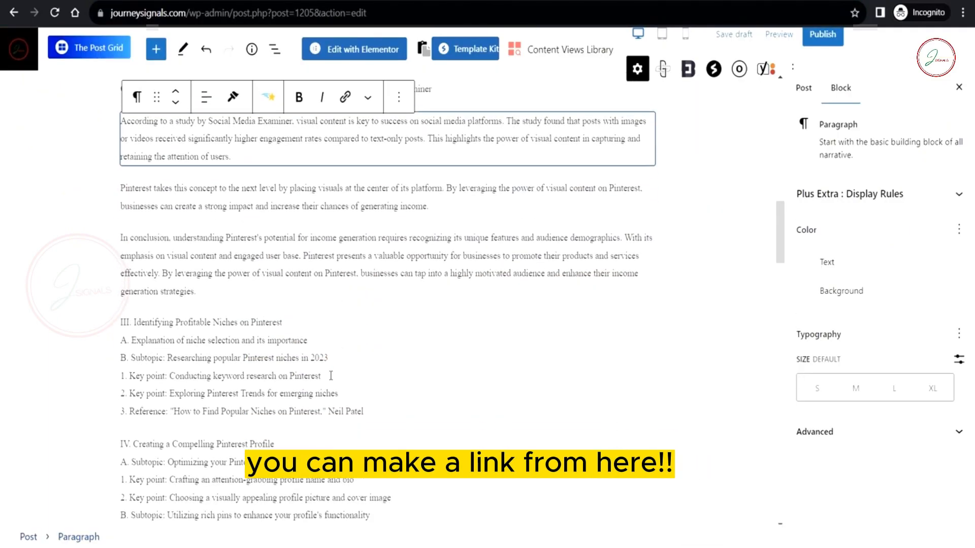
{"action": "scroll", "coordinate": [304, 360], "scroll_direction": "up", "scroll_amount": 4}
{"action": "left_click", "coordinate": [48, 303]}
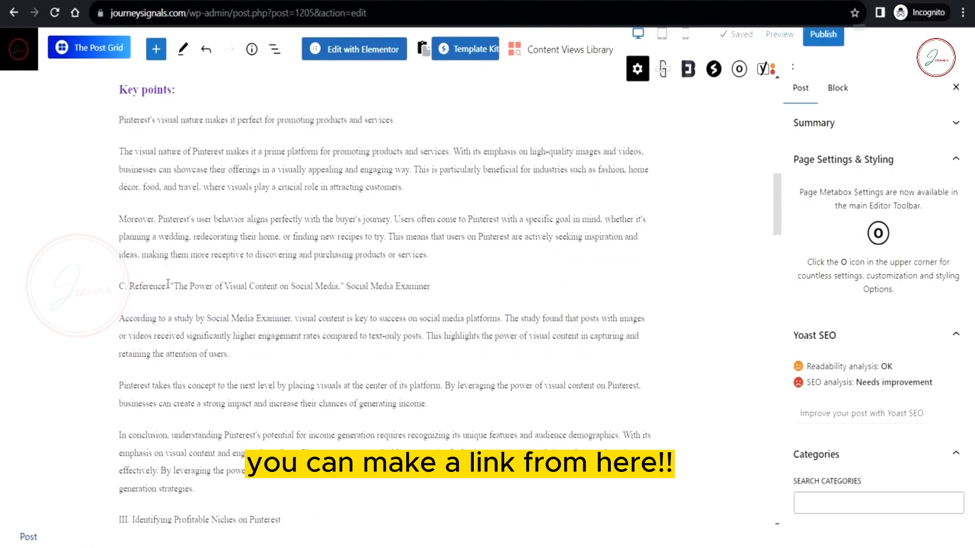
{"action": "left_click_drag", "start_coordinate": [175, 283], "coordinate": [357, 287]}
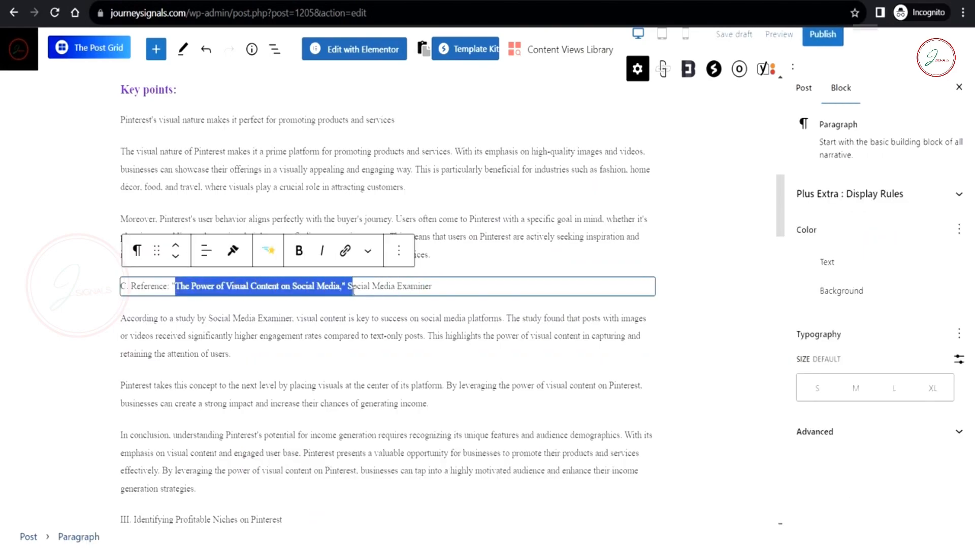
{"action": "left_click", "coordinate": [344, 252]}
{"action": "left_click", "coordinate": [170, 368]}
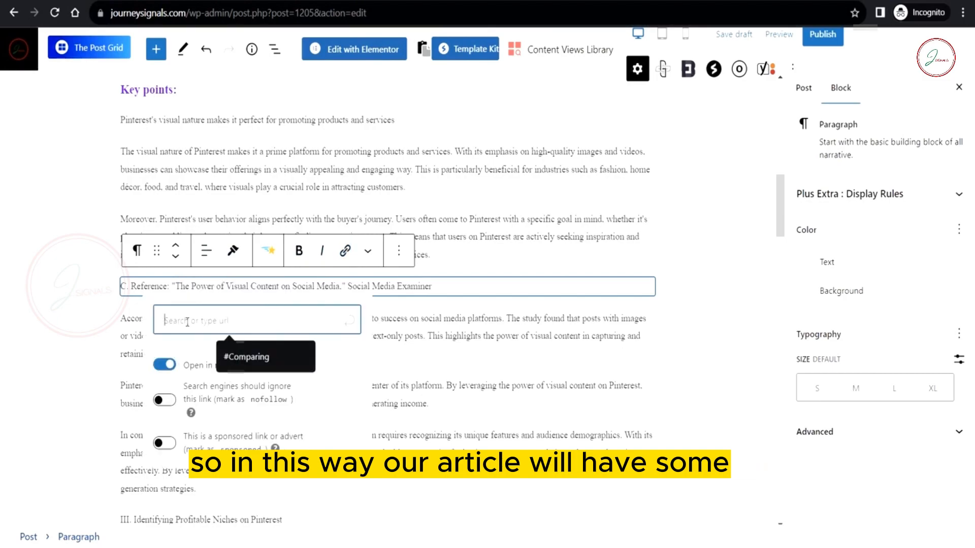
{"action": "left_click", "coordinate": [328, 323]}
{"action": "key", "text": "ctrl+v"}
{"action": "left_click", "coordinate": [344, 320]}
Step: Remove the 'C.' prefix, make the Reference line a quote, and delete the In conclusion paragraph
{"action": "key", "text": "BackSpace"}
{"action": "key", "text": "BackSpace"}
{"action": "key", "text": "BackSpace"}
{"action": "key", "text": "BackSpace"}
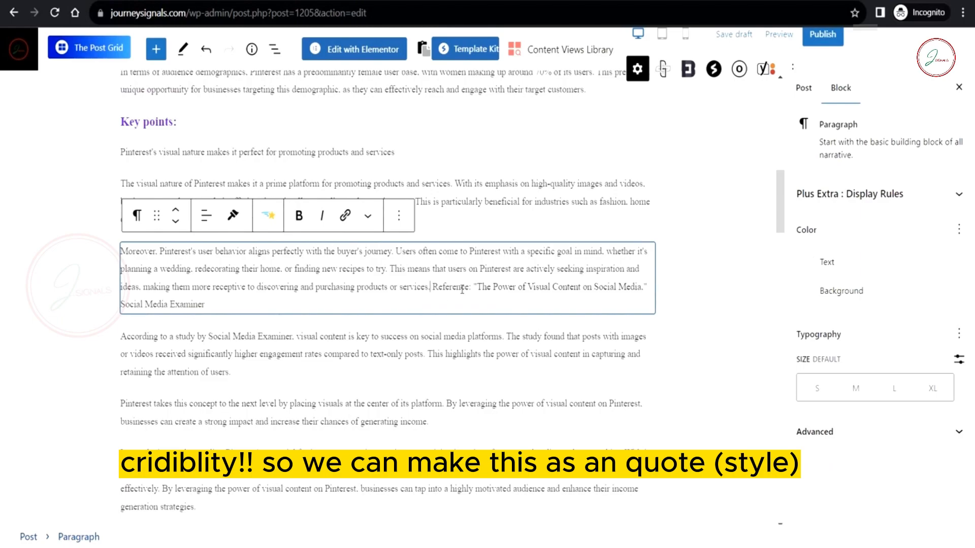
{"action": "key", "text": "Return"}
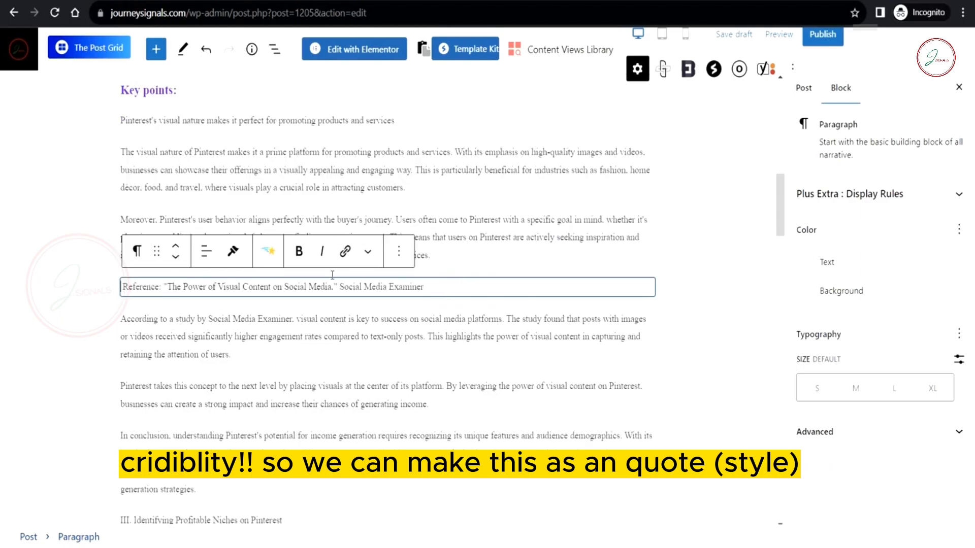
{"action": "left_click", "coordinate": [138, 254]}
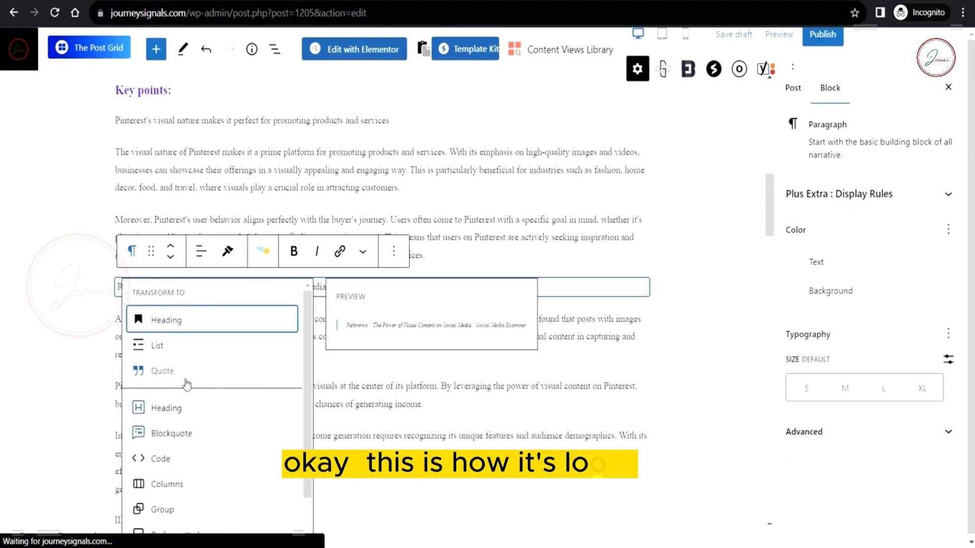
{"action": "left_click", "coordinate": [152, 366]}
{"action": "left_click_drag", "start_coordinate": [197, 490], "coordinate": [114, 441]}
{"action": "key", "text": "BackSpace"}
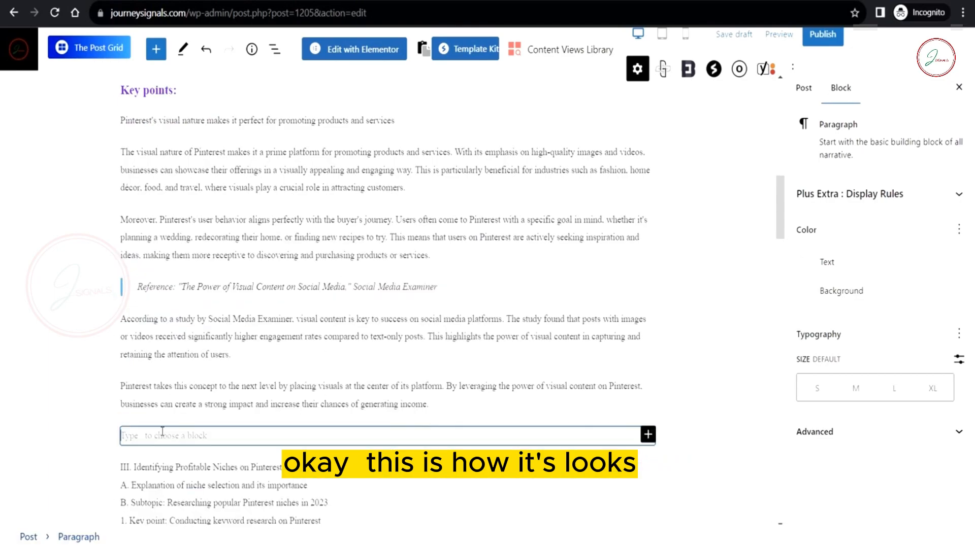
{"action": "key", "text": "BackSpace"}
Step: Select the section III outline text in the draft
{"action": "left_click", "coordinate": [683, 393]}
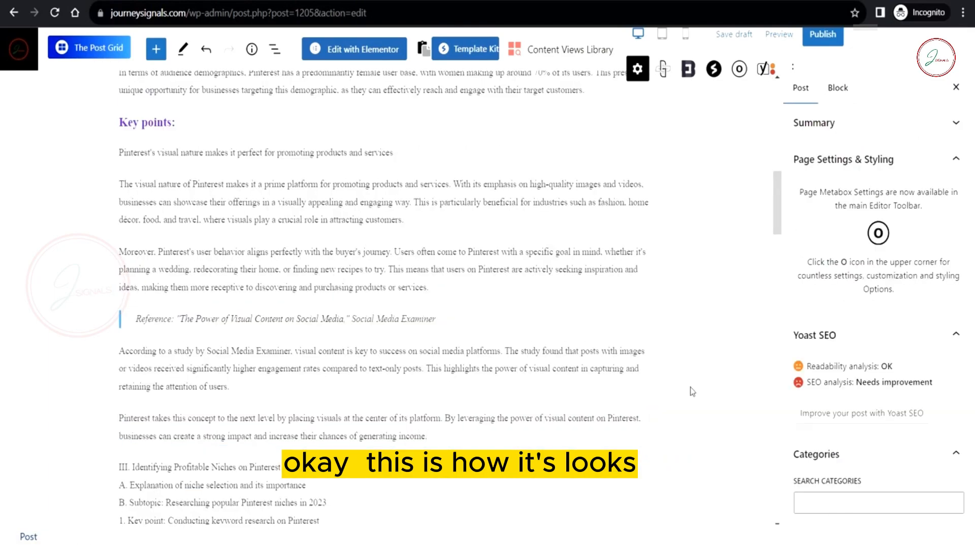
{"action": "scroll", "coordinate": [685, 392], "scroll_direction": "up", "scroll_amount": 15}
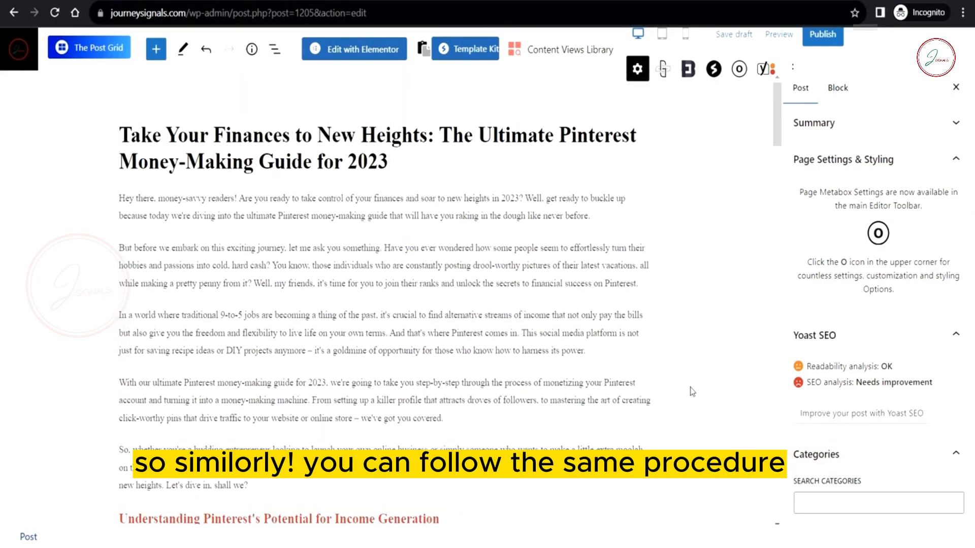
{"action": "scroll", "coordinate": [691, 392], "scroll_direction": "down", "scroll_amount": 12}
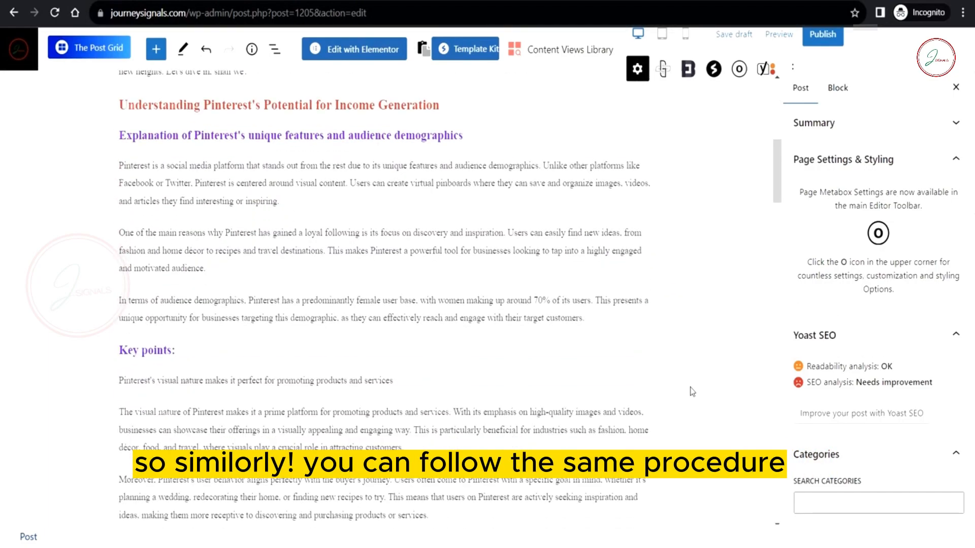
{"action": "scroll", "coordinate": [692, 392], "scroll_direction": "down", "scroll_amount": 15}
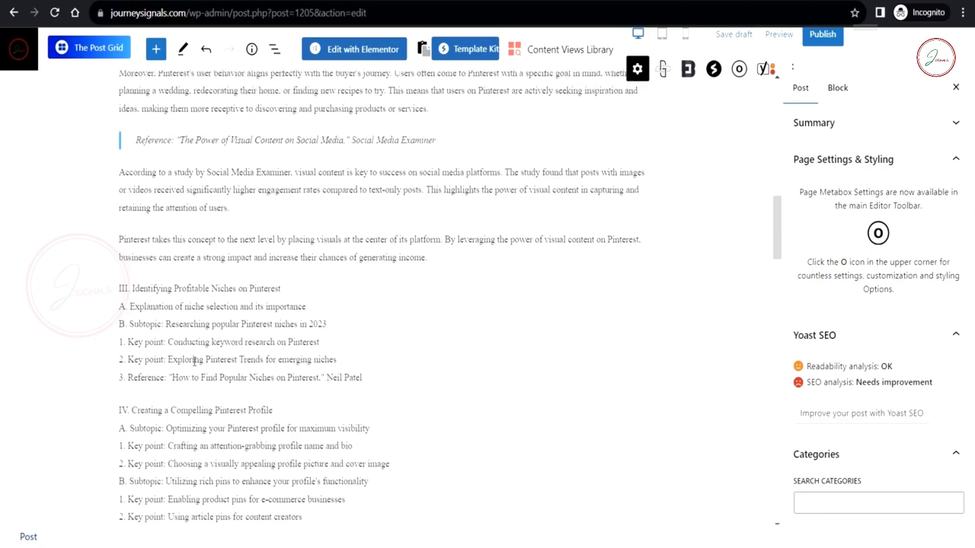
{"action": "left_click_drag", "start_coordinate": [371, 377], "coordinate": [126, 283]}
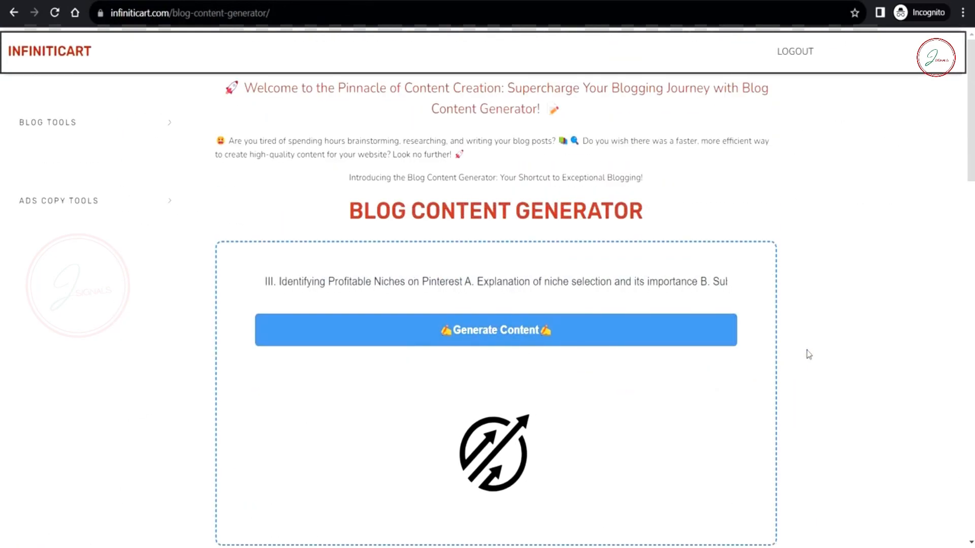
Step: Paste the generated section content over the remaining outline text
{"action": "scroll", "coordinate": [808, 355], "scroll_direction": "down", "scroll_amount": 2}
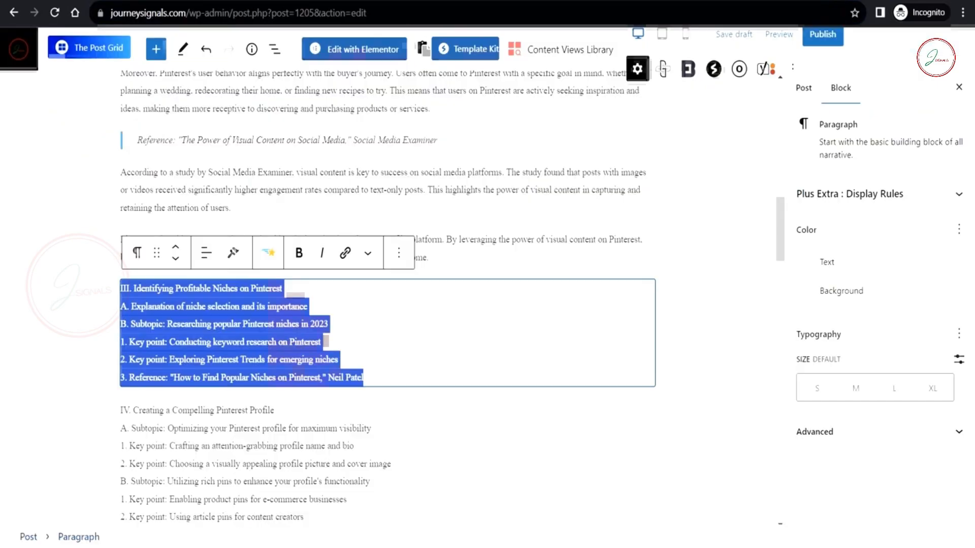
{"action": "left_click_drag", "start_coordinate": [363, 378], "coordinate": [214, 323]}
{"action": "key", "text": "ctrl+v"}
{"action": "scroll", "coordinate": [490, 373], "scroll_direction": "down", "scroll_amount": 10}
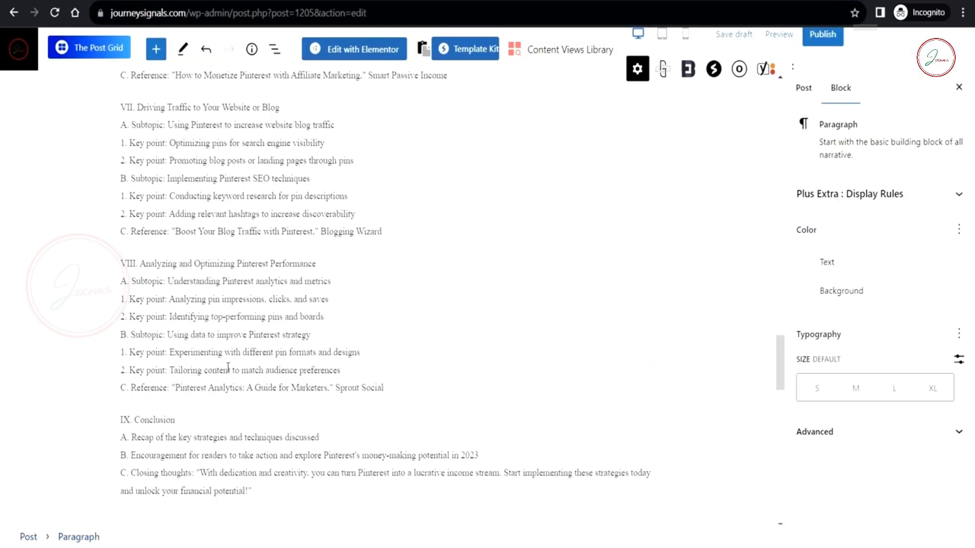
{"action": "scroll", "coordinate": [490, 373], "scroll_direction": "up", "scroll_amount": 12}
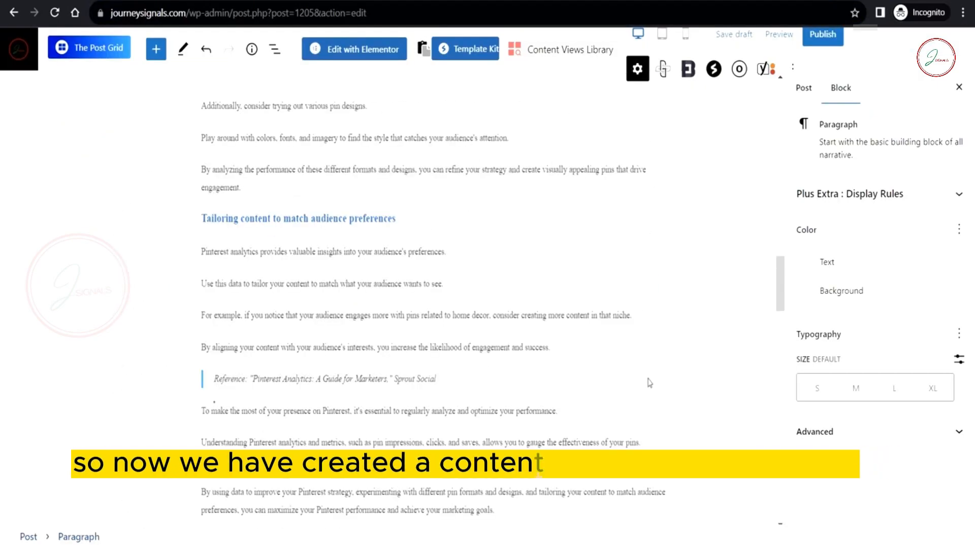
{"action": "scroll", "coordinate": [649, 378], "scroll_direction": "up", "scroll_amount": 8}
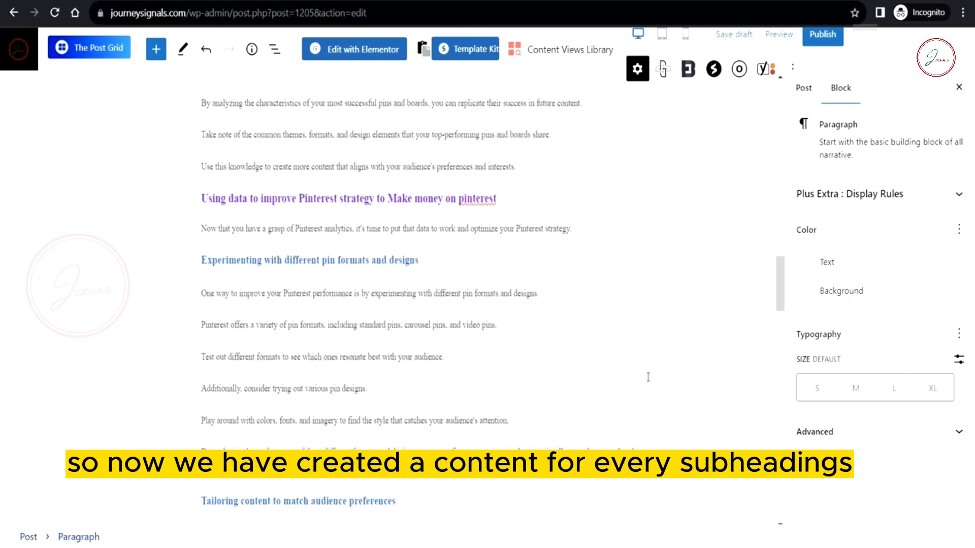
{"action": "scroll", "coordinate": [649, 377], "scroll_direction": "up", "scroll_amount": 10}
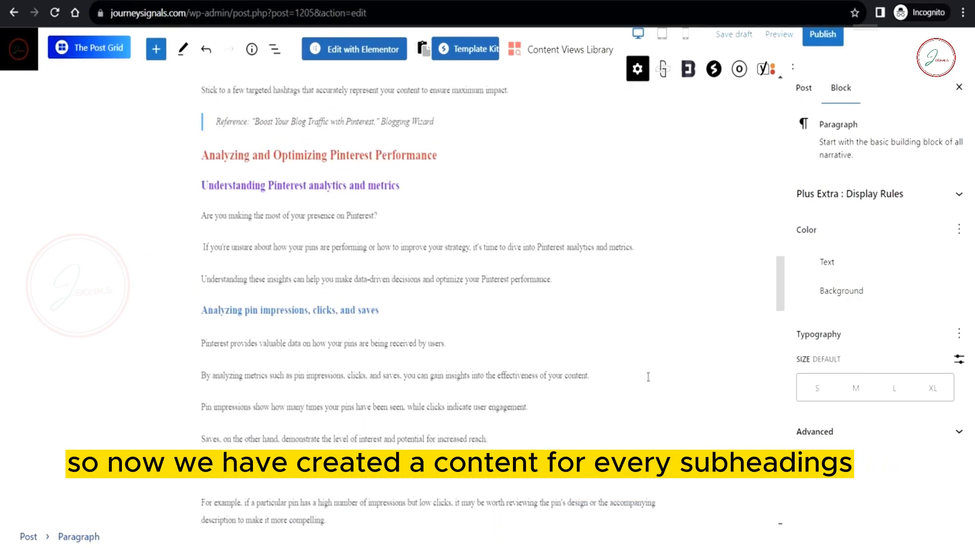
{"action": "scroll", "coordinate": [648, 378], "scroll_direction": "up", "scroll_amount": 20}
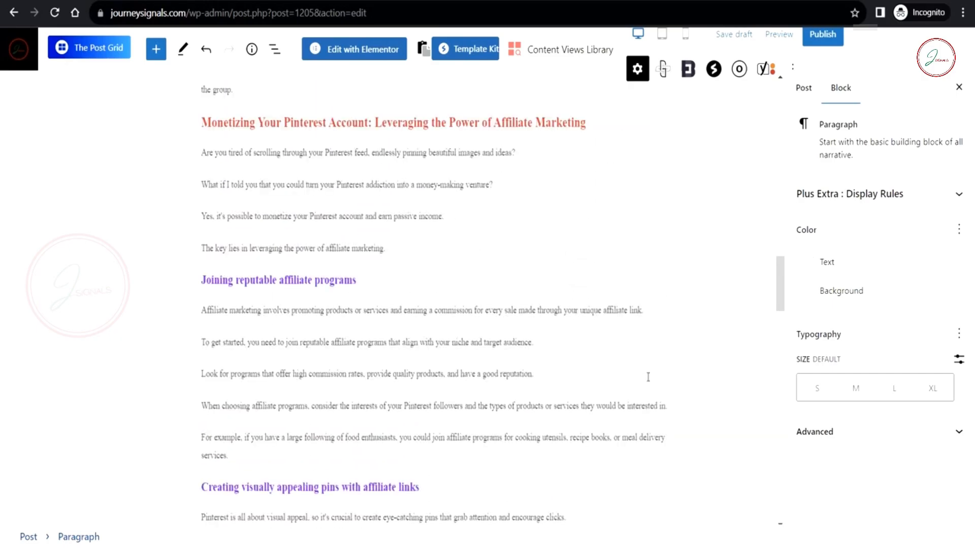
{"action": "scroll", "coordinate": [648, 377], "scroll_direction": "up", "scroll_amount": 20}
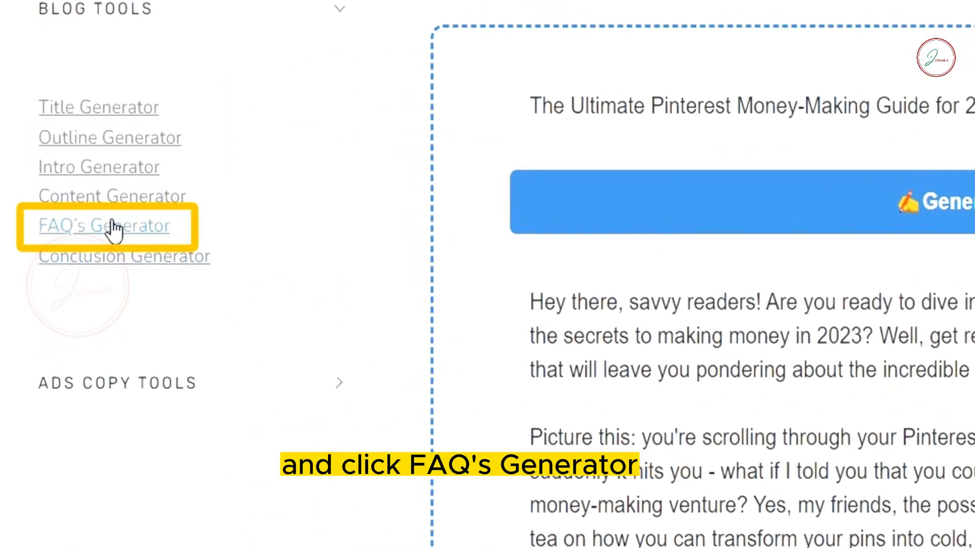
Step: Open the FAQ's Generator and select 'Make money on pinterest' in the FAQ heading
{"action": "left_click", "coordinate": [112, 228]}
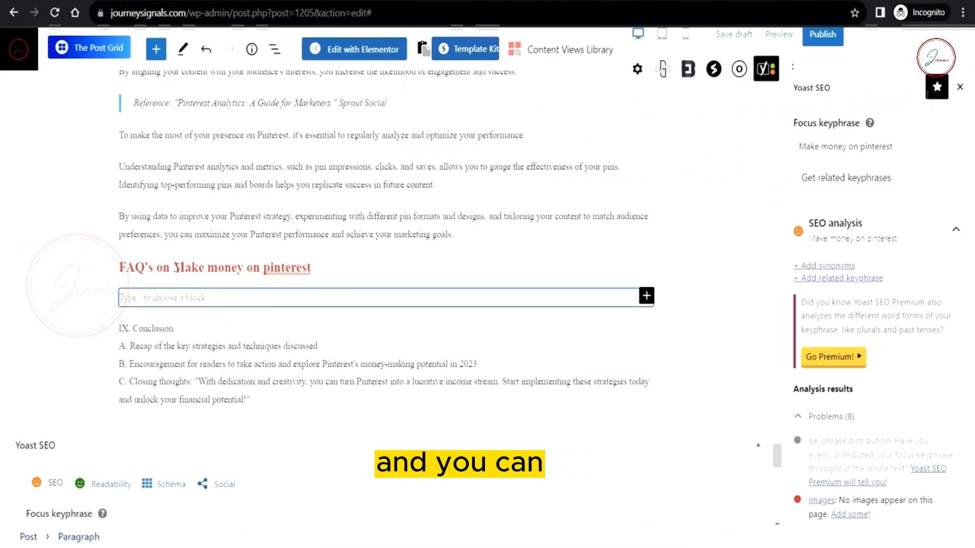
{"action": "left_click_drag", "start_coordinate": [174, 268], "coordinate": [312, 268]}
{"action": "key", "text": "ctrl+c"}
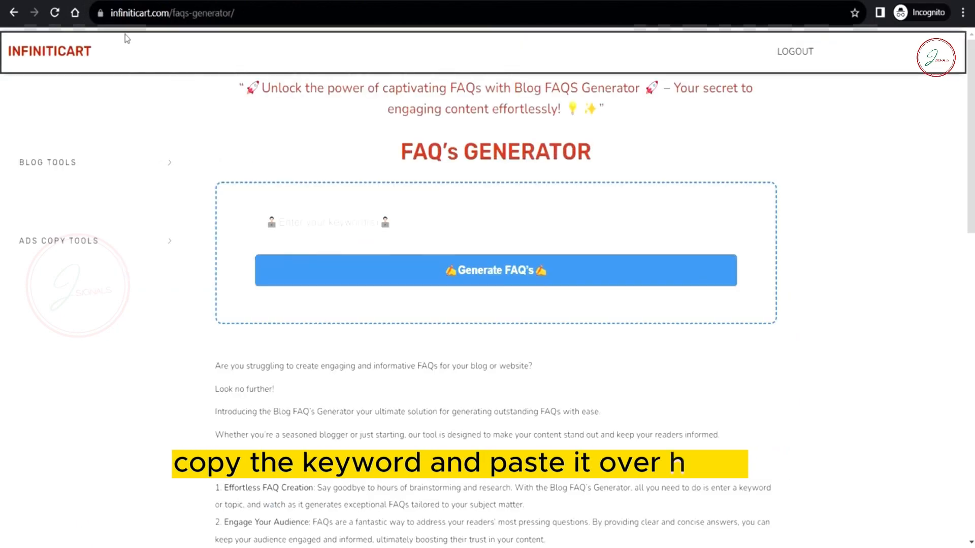
Step: Generate FAQs for 'Make money on pinterest' and copy the five results
{"action": "left_click", "coordinate": [378, 223]}
{"action": "key", "text": "ctrl+v"}
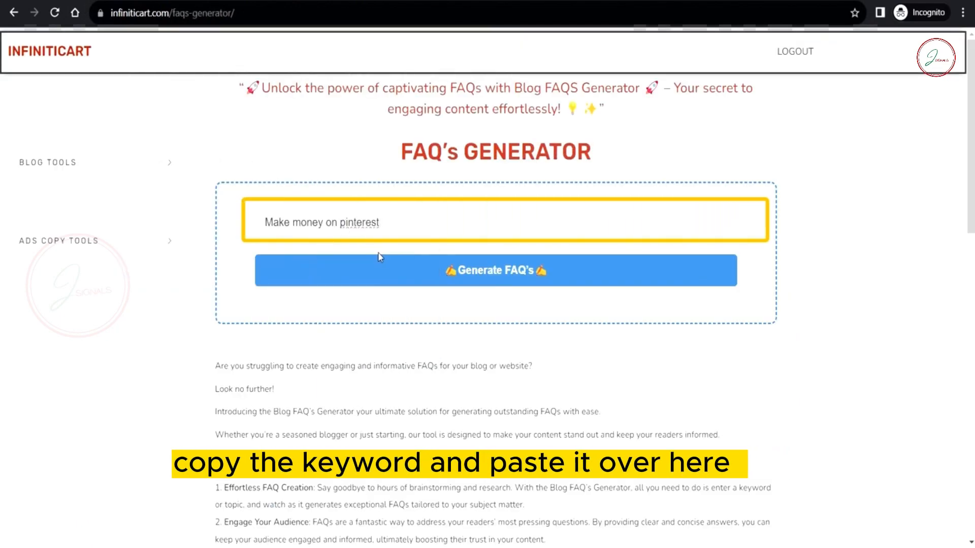
{"action": "left_click", "coordinate": [457, 271]}
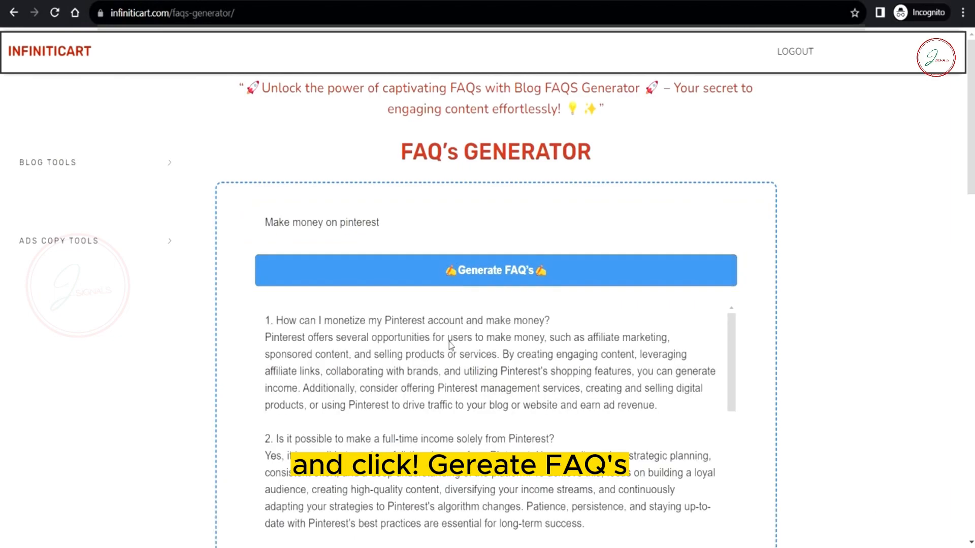
{"action": "scroll", "coordinate": [450, 341], "scroll_direction": "down", "scroll_amount": 5}
{"action": "scroll", "coordinate": [449, 341], "scroll_direction": "down", "scroll_amount": 5}
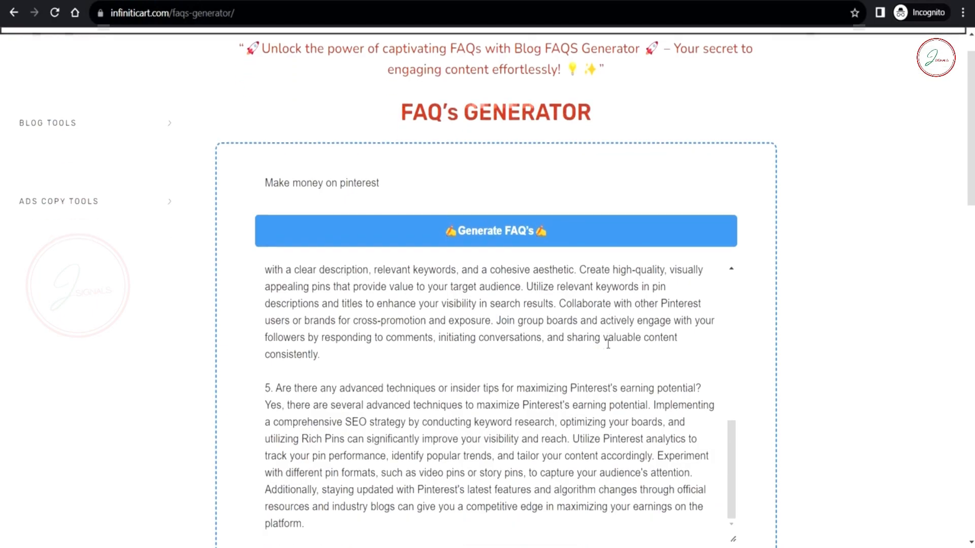
{"action": "left_click", "coordinate": [505, 413]}
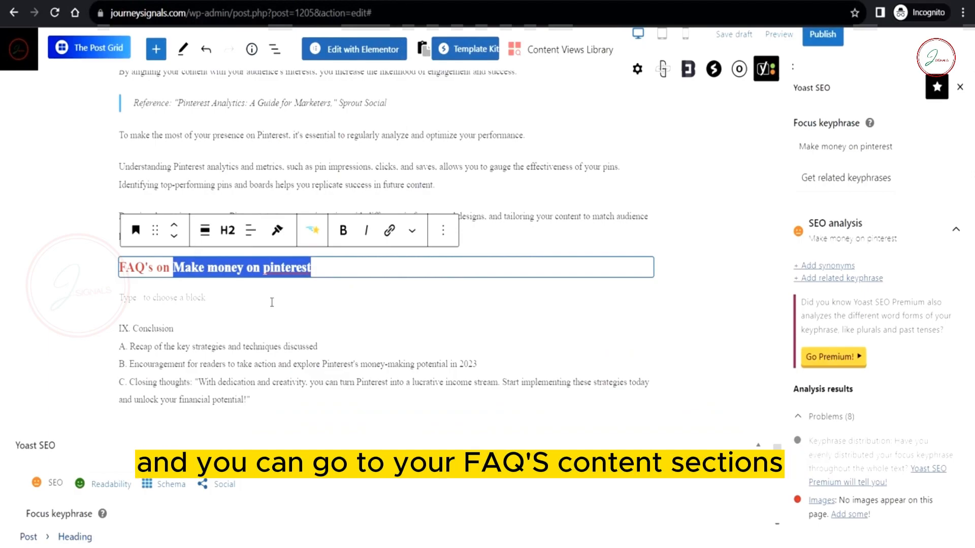
Step: Paste the five FAQs as a numbered list under the FAQ heading, then select the Conclusion outline
{"action": "left_click", "coordinate": [271, 303]}
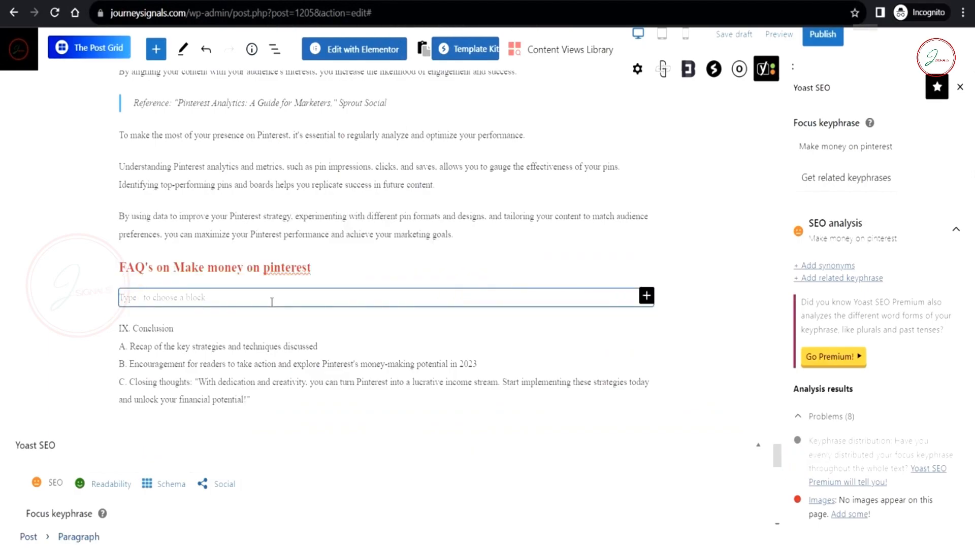
{"action": "key", "text": "ctrl+v"}
{"action": "scroll", "coordinate": [318, 335], "scroll_direction": "up", "scroll_amount": 3}
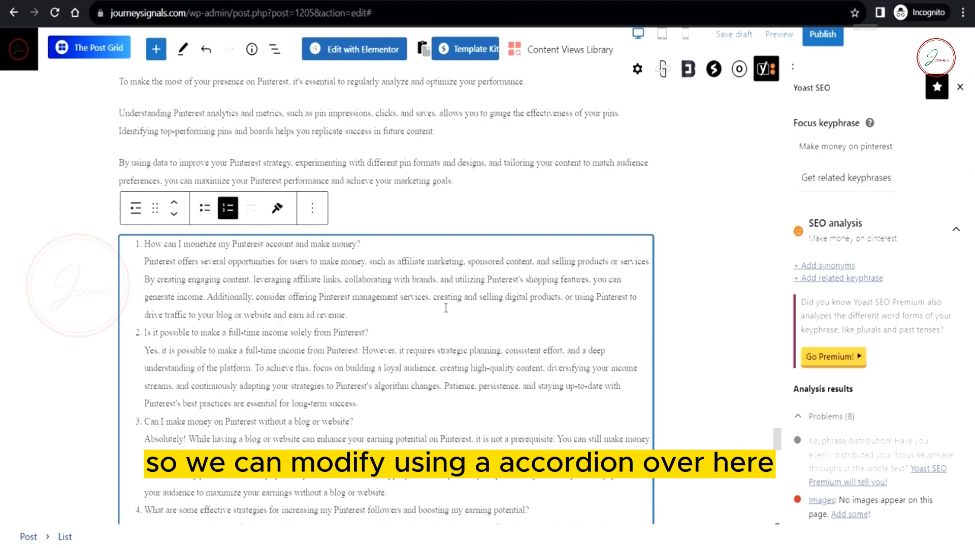
{"action": "scroll", "coordinate": [445, 308], "scroll_direction": "down", "scroll_amount": 10}
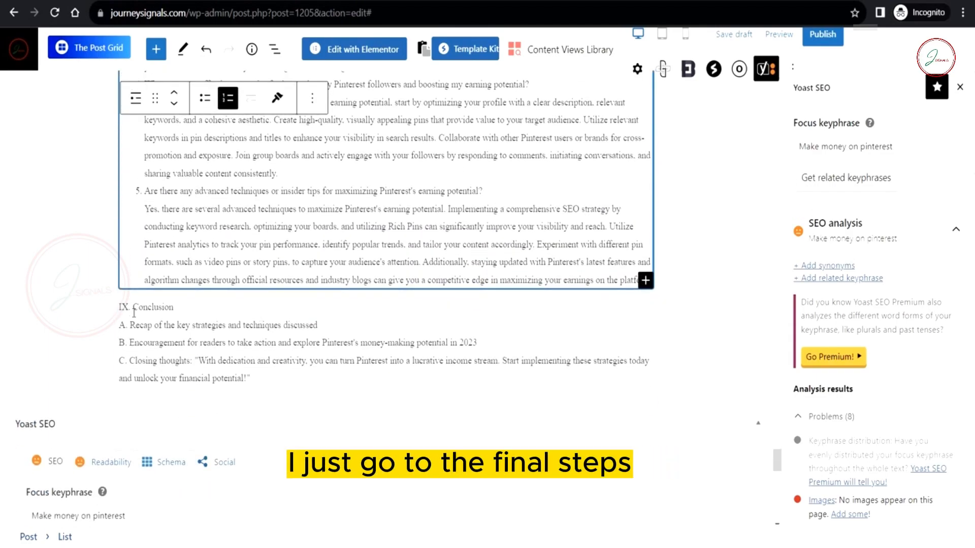
{"action": "left_click_drag", "start_coordinate": [135, 308], "coordinate": [273, 379]}
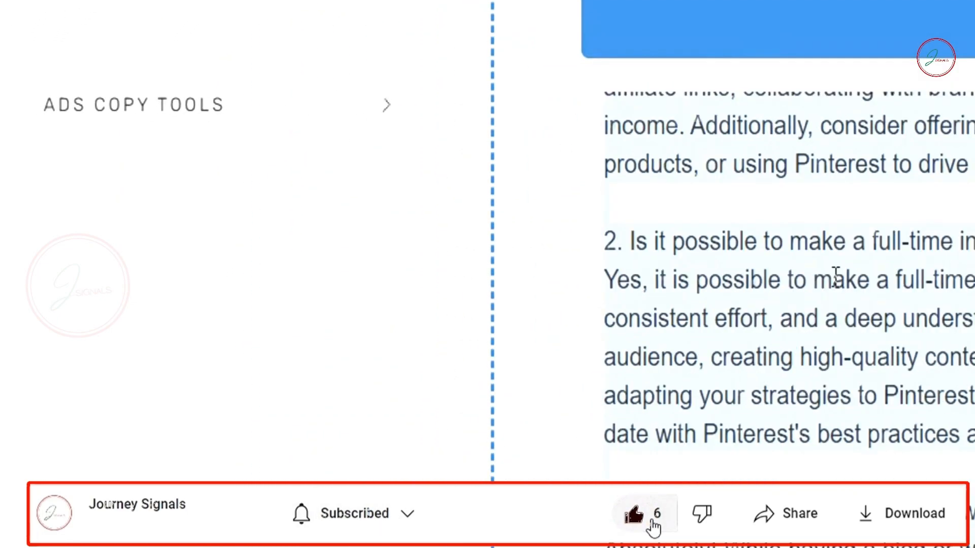
Step: Generate a Pinterest post conclusion with the Conclusion Generator, copy it, and select outline lines A–C
{"action": "scroll", "coordinate": [835, 277], "scroll_direction": "up", "scroll_amount": 12}
{"action": "left_click", "coordinate": [305, 114]}
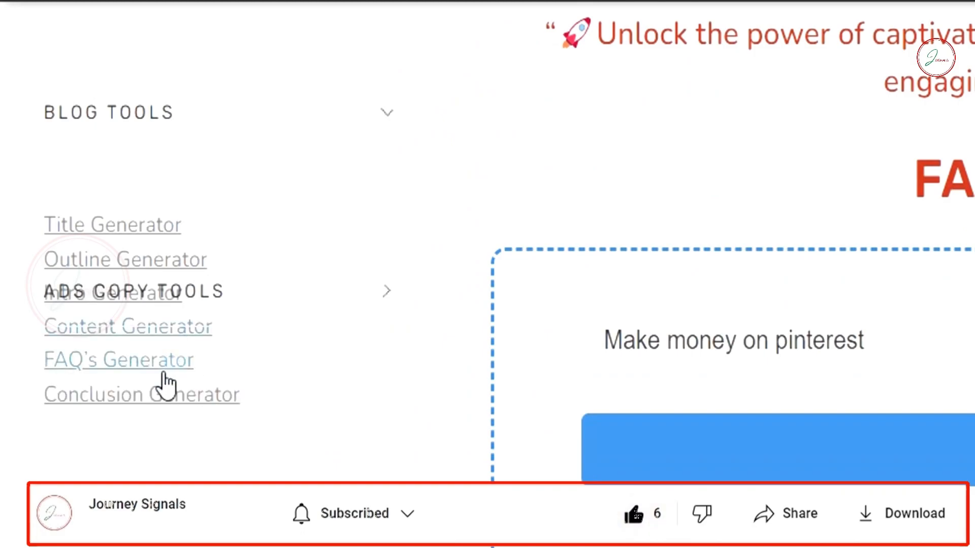
{"action": "left_click", "coordinate": [158, 398]}
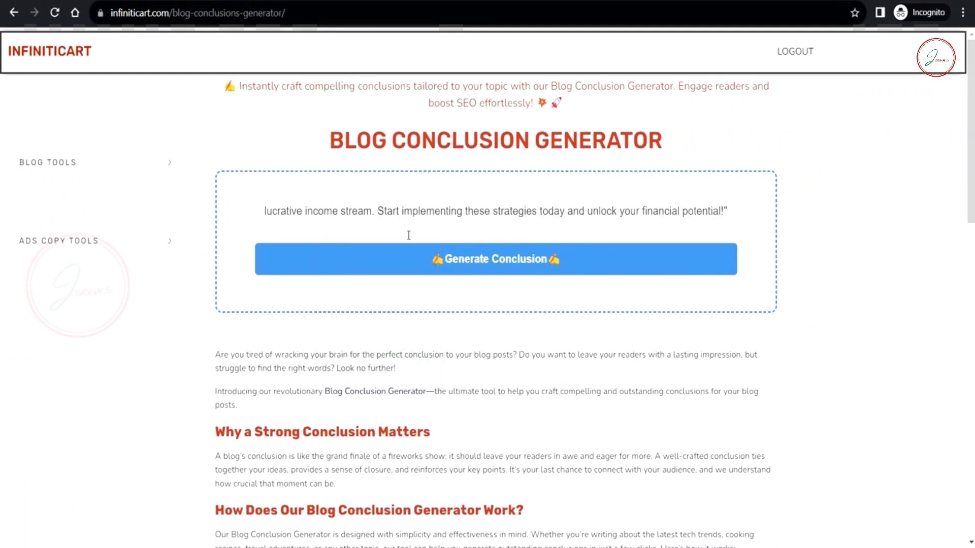
{"action": "left_click", "coordinate": [416, 248]}
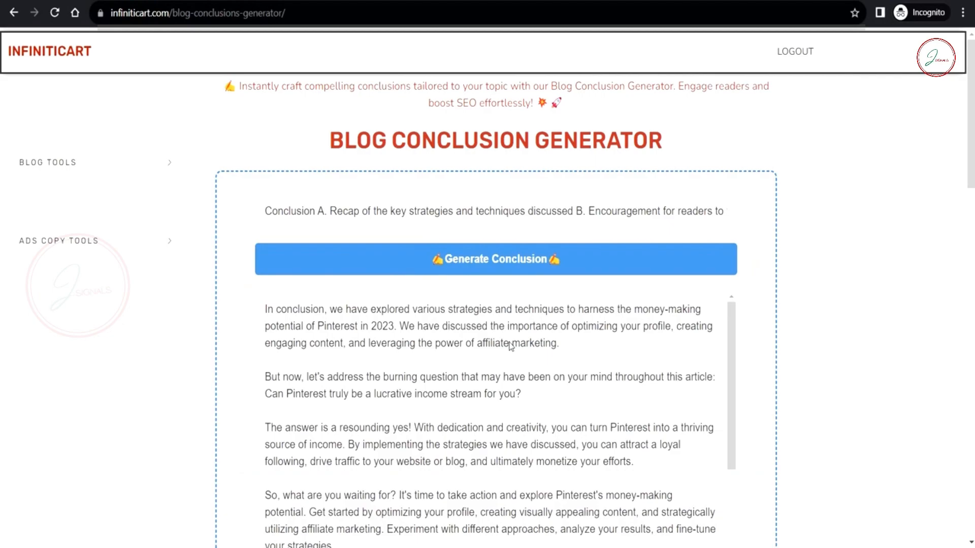
{"action": "scroll", "coordinate": [555, 339], "scroll_direction": "down", "scroll_amount": 6}
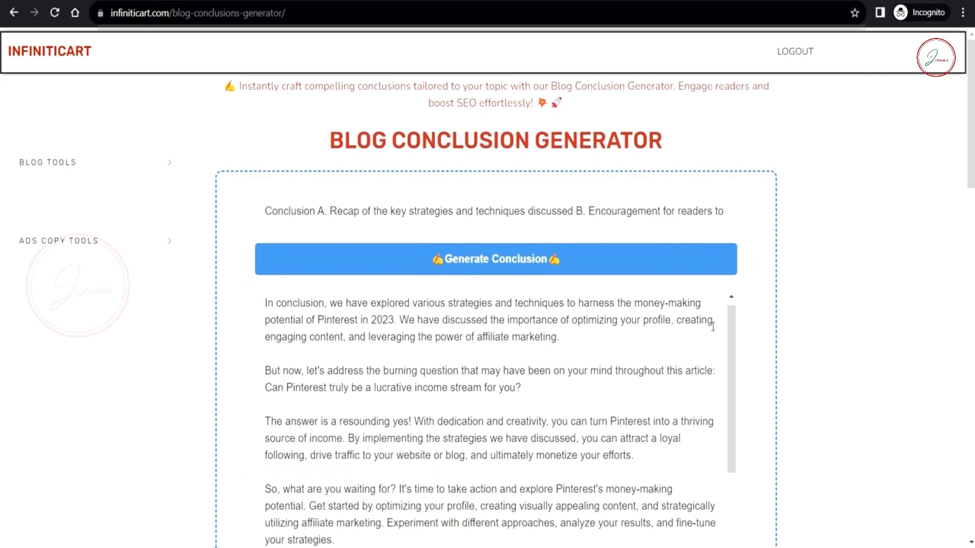
{"action": "left_click", "coordinate": [537, 311]}
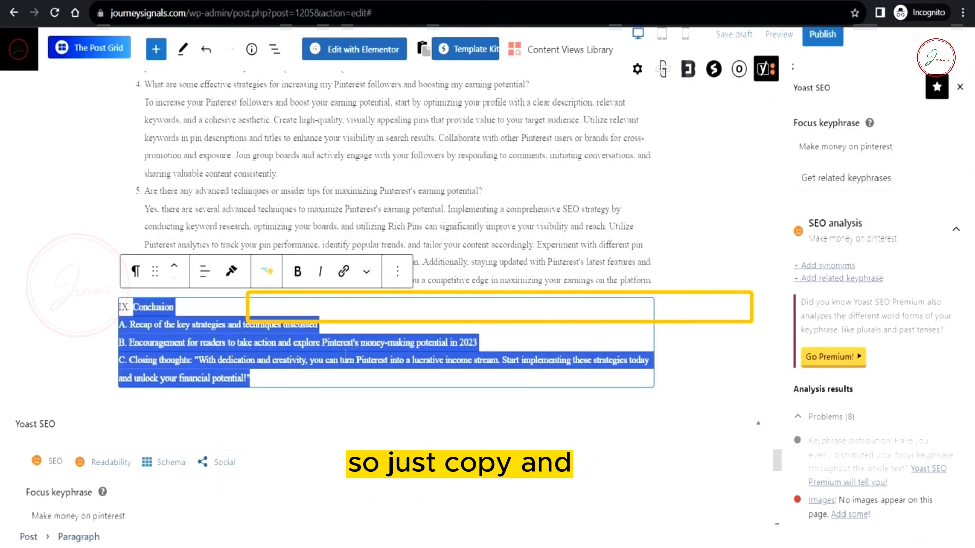
{"action": "left_click_drag", "start_coordinate": [287, 387], "coordinate": [109, 324]}
Step: Paste the generated conclusion paragraphs over the outline points under IX. Conclusion
{"action": "scroll", "coordinate": [110, 310], "scroll_direction": "up", "scroll_amount": 1}
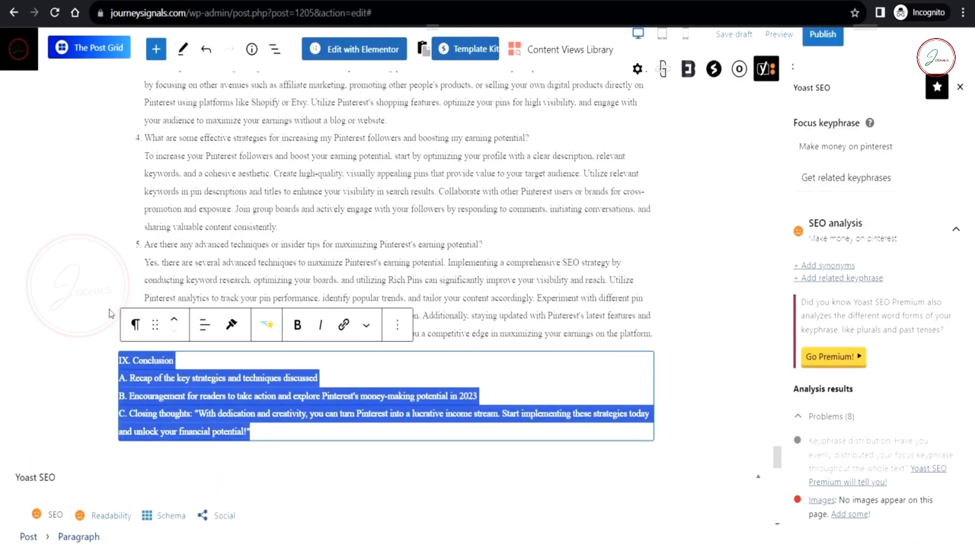
{"action": "key", "text": "ctrl+v"}
{"action": "scroll", "coordinate": [675, 352], "scroll_direction": "up", "scroll_amount": 6}
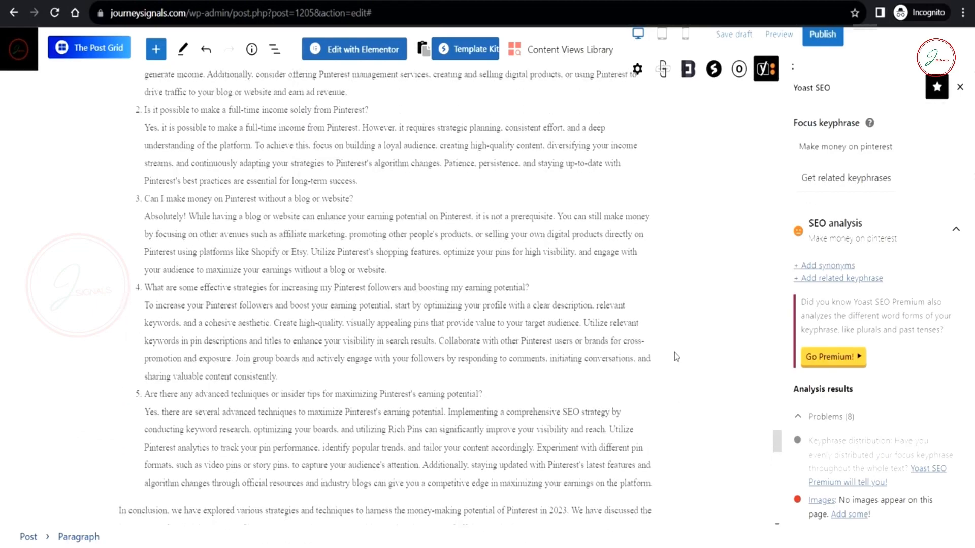
{"action": "scroll", "coordinate": [674, 352], "scroll_direction": "down", "scroll_amount": 2}
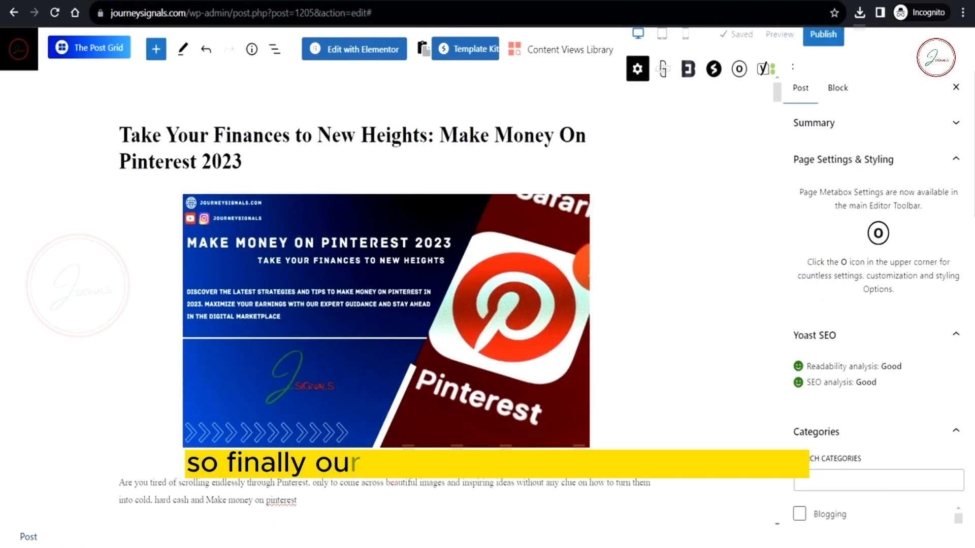
{"action": "scroll", "coordinate": [701, 288], "scroll_direction": "down", "scroll_amount": 10}
{"action": "scroll", "coordinate": [701, 287], "scroll_direction": "up", "scroll_amount": 10}
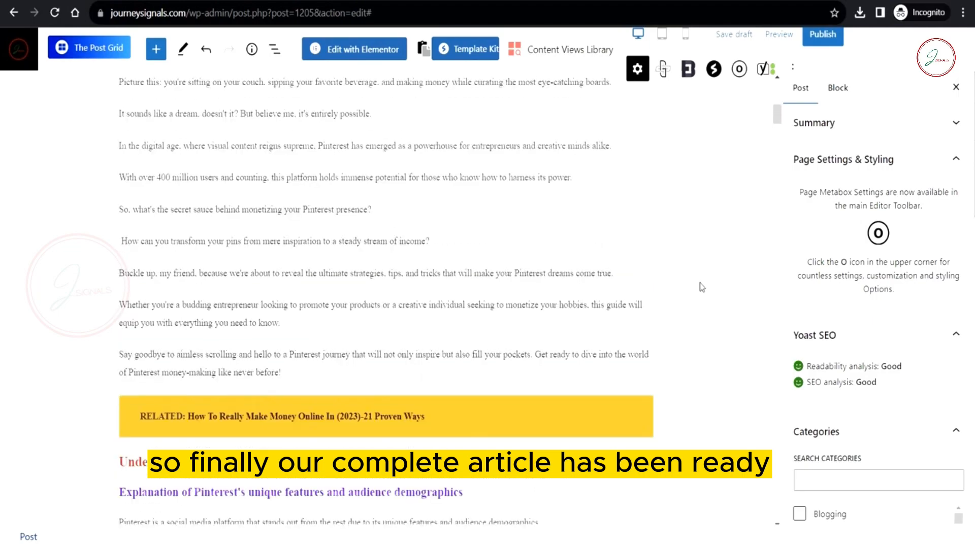
{"action": "scroll", "coordinate": [701, 288], "scroll_direction": "down", "scroll_amount": 5}
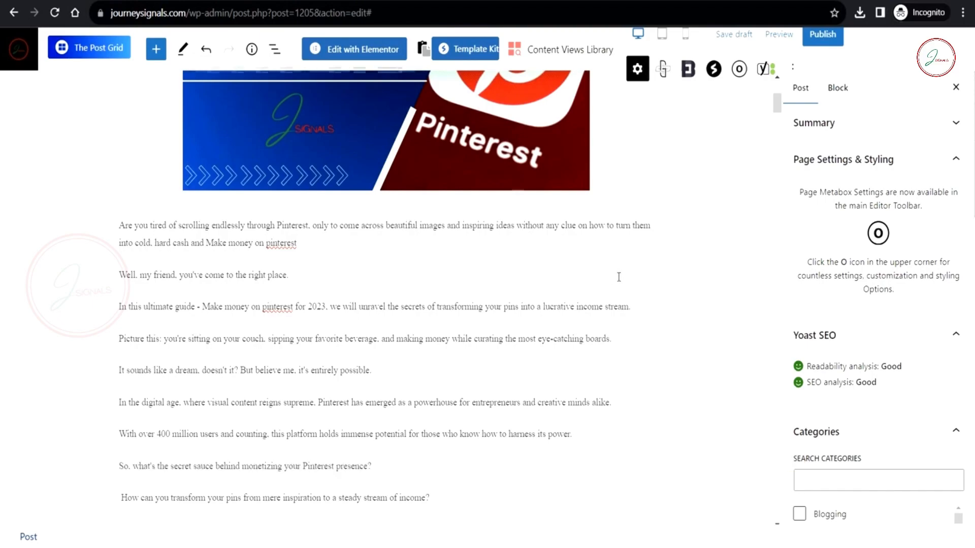
{"action": "scroll", "coordinate": [618, 277], "scroll_direction": "down", "scroll_amount": 20}
{"action": "scroll", "coordinate": [618, 277], "scroll_direction": "down", "scroll_amount": 20}
{"action": "scroll", "coordinate": [618, 277], "scroll_direction": "down", "scroll_amount": 20}
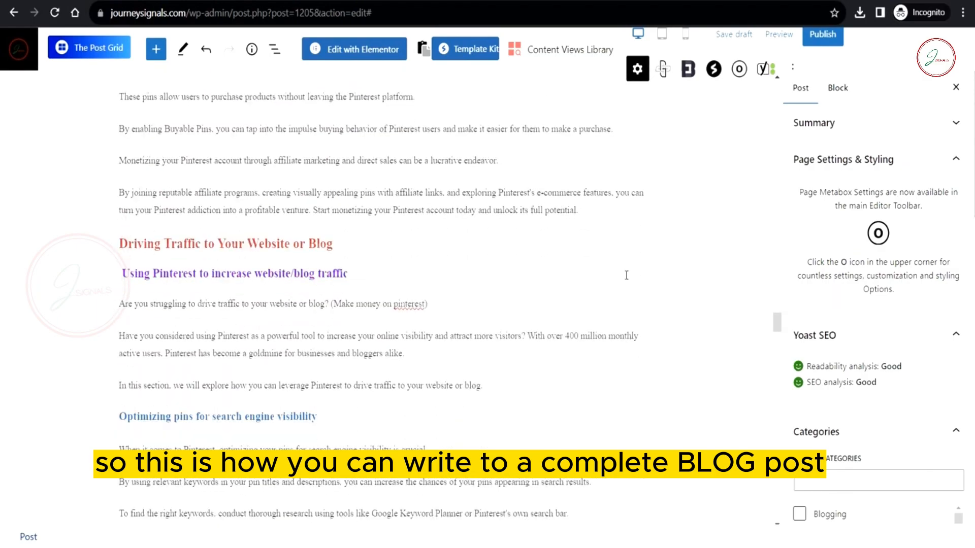
{"action": "scroll", "coordinate": [627, 275], "scroll_direction": "down", "scroll_amount": 20}
{"action": "scroll", "coordinate": [626, 275], "scroll_direction": "down", "scroll_amount": 20}
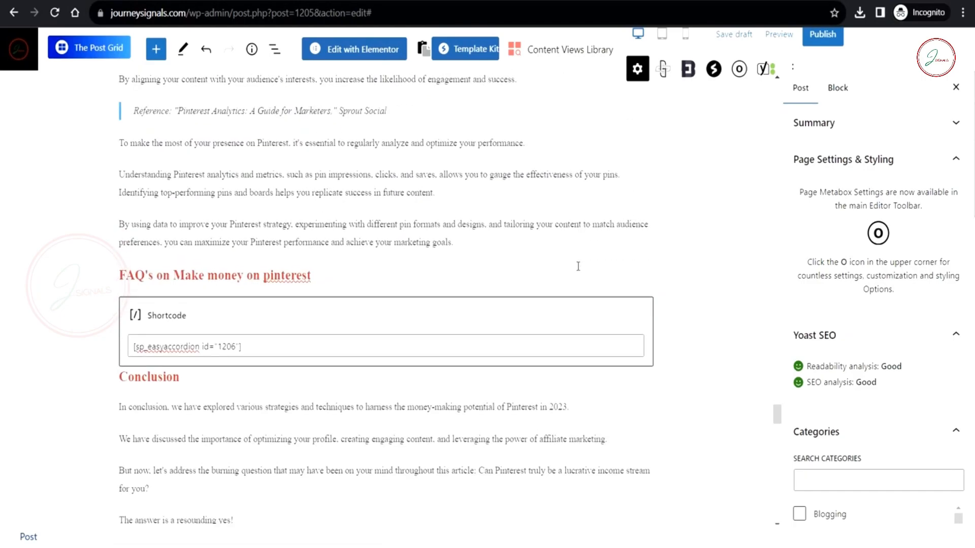
{"action": "scroll", "coordinate": [577, 266], "scroll_direction": "down", "scroll_amount": 20}
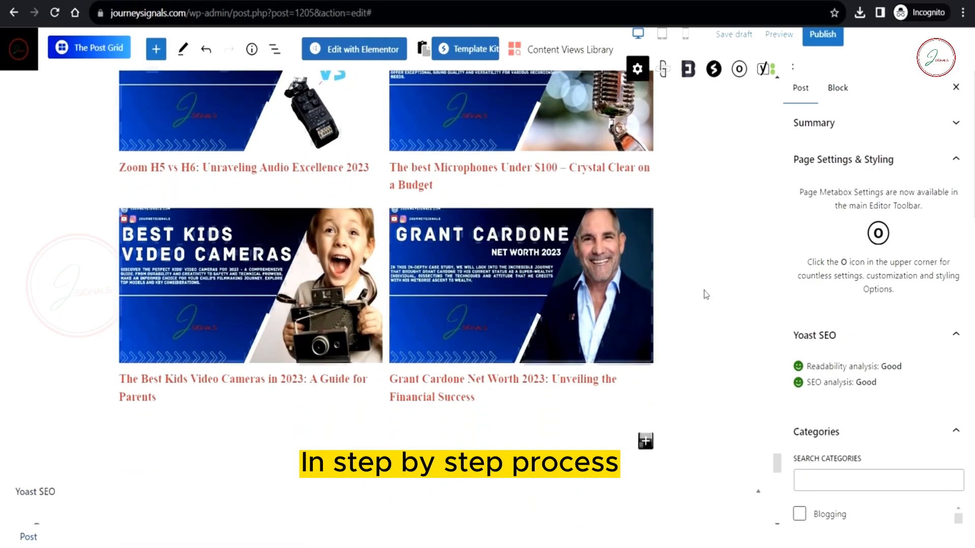
{"action": "scroll", "coordinate": [702, 292], "scroll_direction": "up", "scroll_amount": 20}
{"action": "left_click_drag", "start_coordinate": [776, 373], "coordinate": [783, 95]}
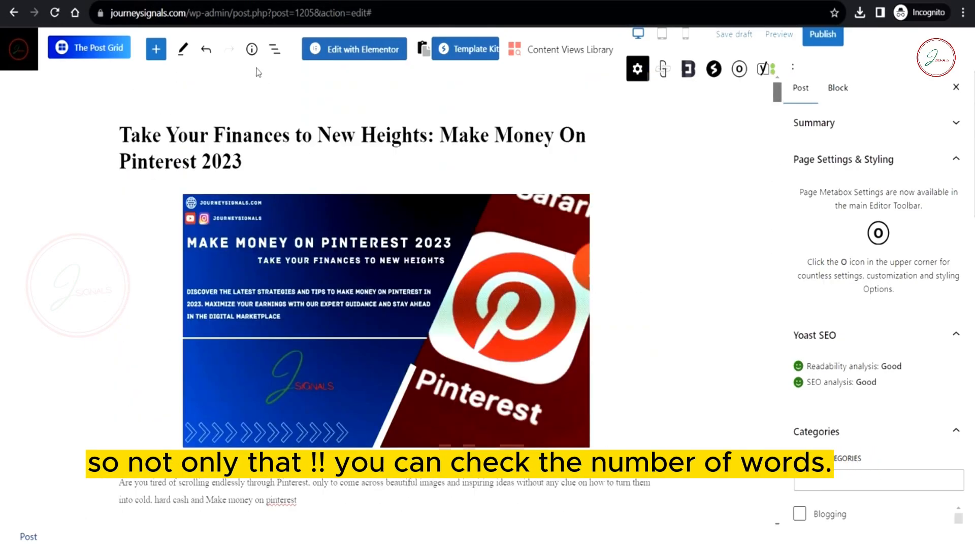
{"action": "left_click", "coordinate": [252, 49]}
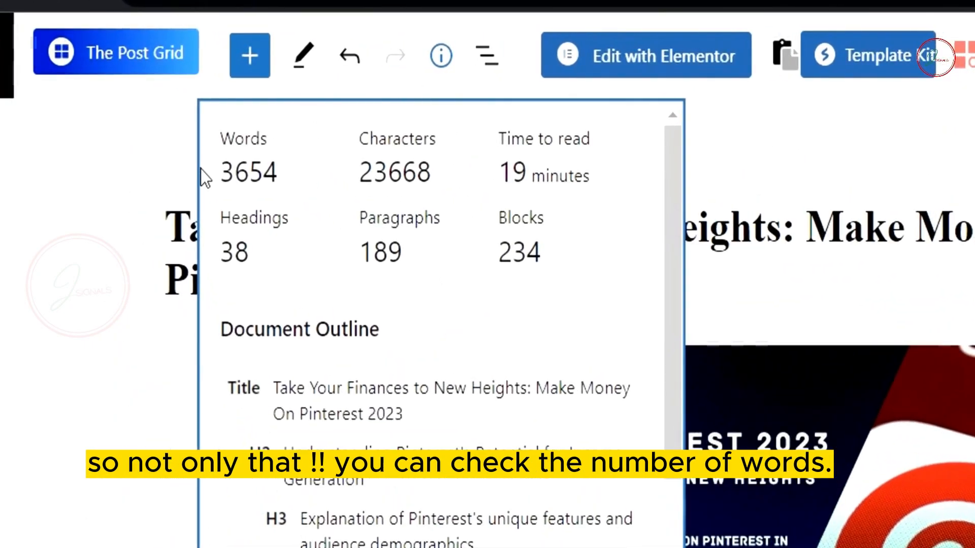
{"action": "left_click_drag", "start_coordinate": [222, 173], "coordinate": [262, 161]}
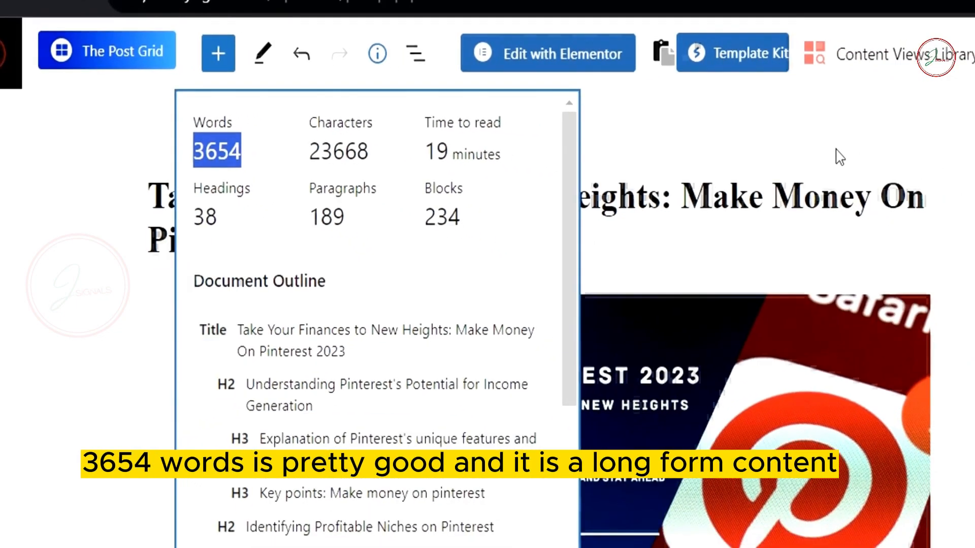
{"action": "left_click", "coordinate": [642, 211]}
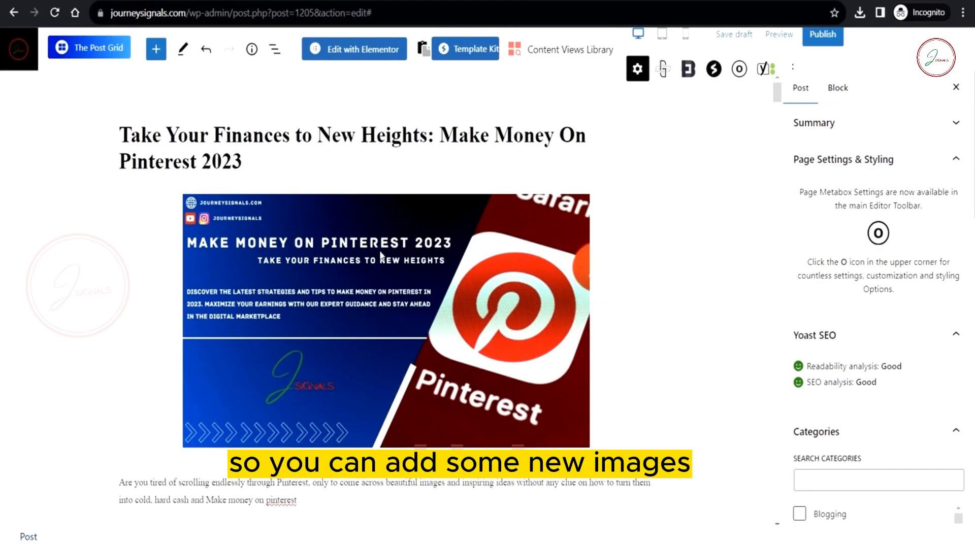
{"action": "scroll", "coordinate": [381, 254], "scroll_direction": "down", "scroll_amount": 20}
{"action": "scroll", "coordinate": [380, 251], "scroll_direction": "down", "scroll_amount": 15}
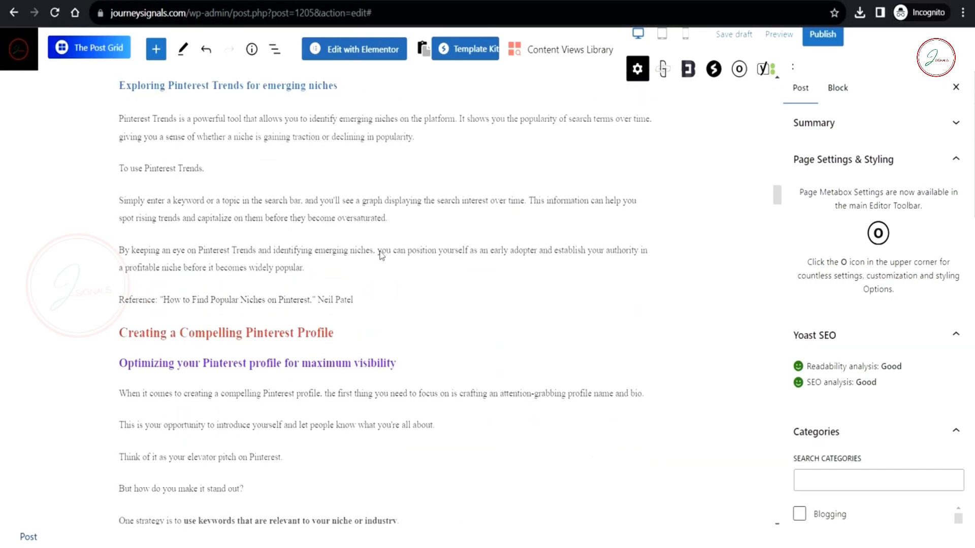
{"action": "scroll", "coordinate": [381, 255], "scroll_direction": "up", "scroll_amount": 15}
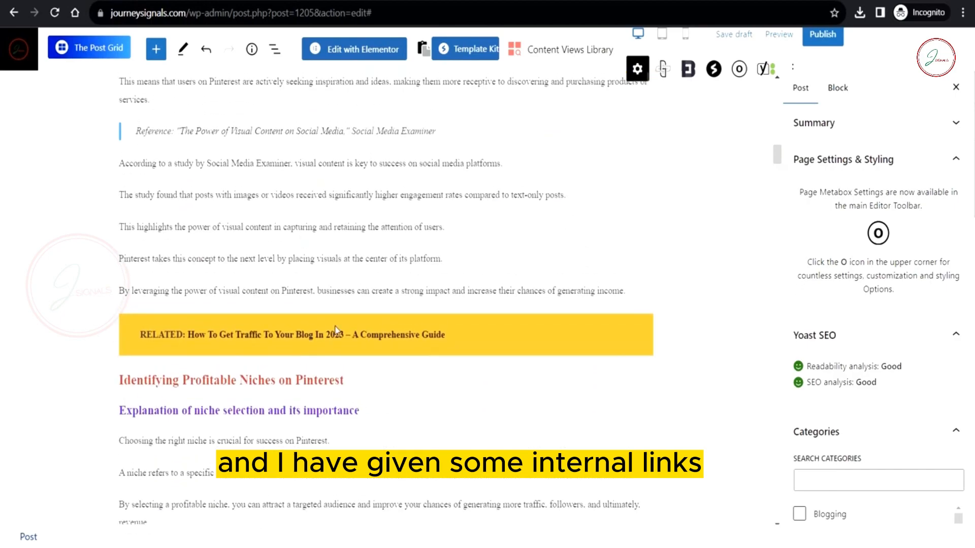
{"action": "scroll", "coordinate": [540, 336], "scroll_direction": "down", "scroll_amount": 15}
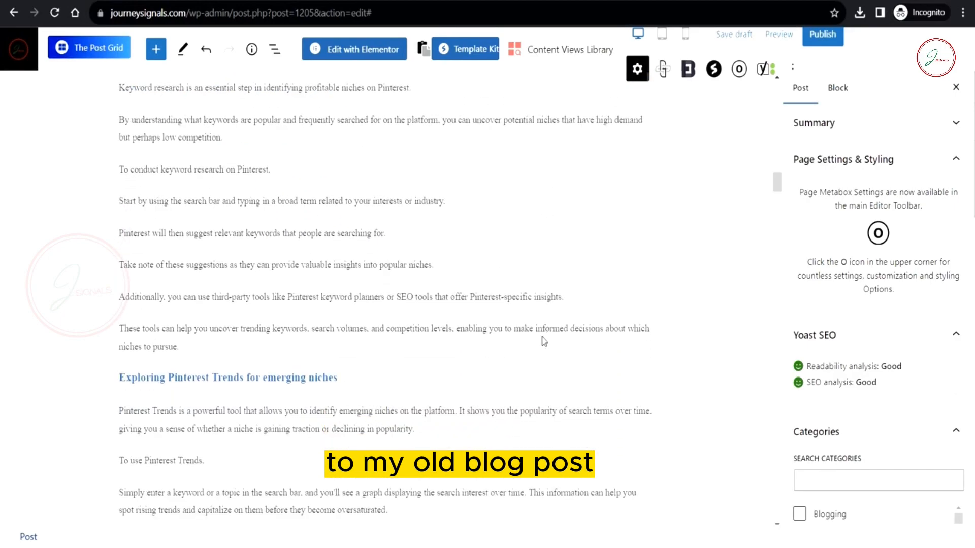
{"action": "scroll", "coordinate": [542, 340], "scroll_direction": "down", "scroll_amount": 20}
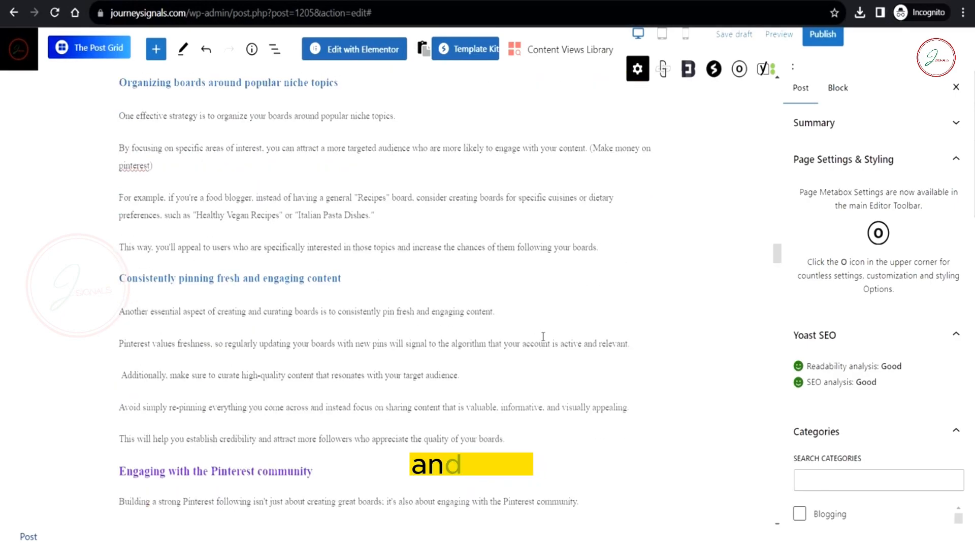
{"action": "scroll", "coordinate": [542, 337], "scroll_direction": "down", "scroll_amount": 20}
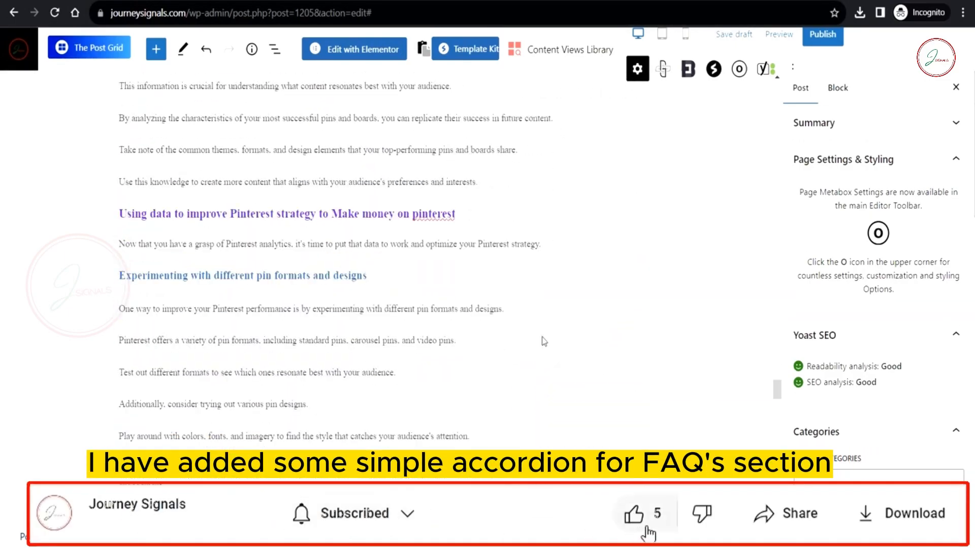
{"action": "scroll", "coordinate": [543, 341], "scroll_direction": "down", "scroll_amount": 2}
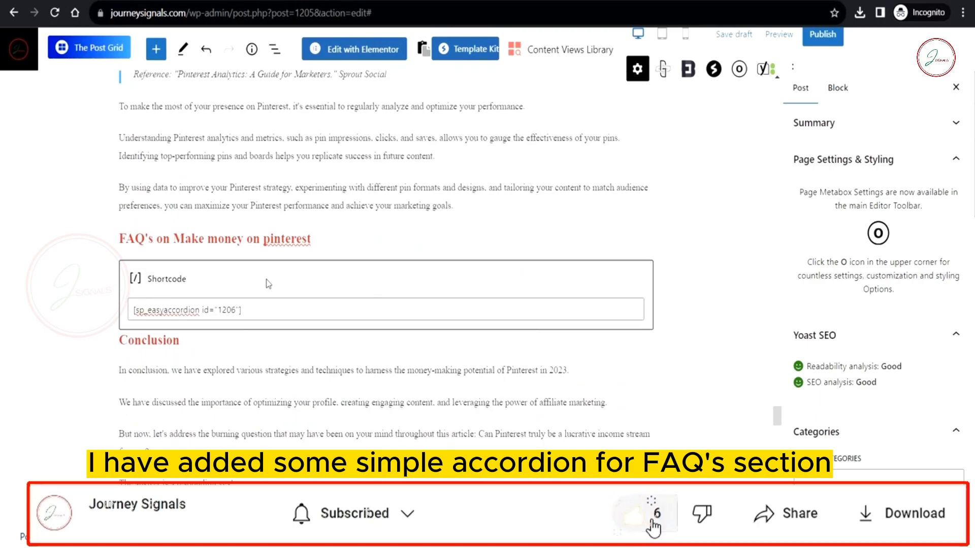